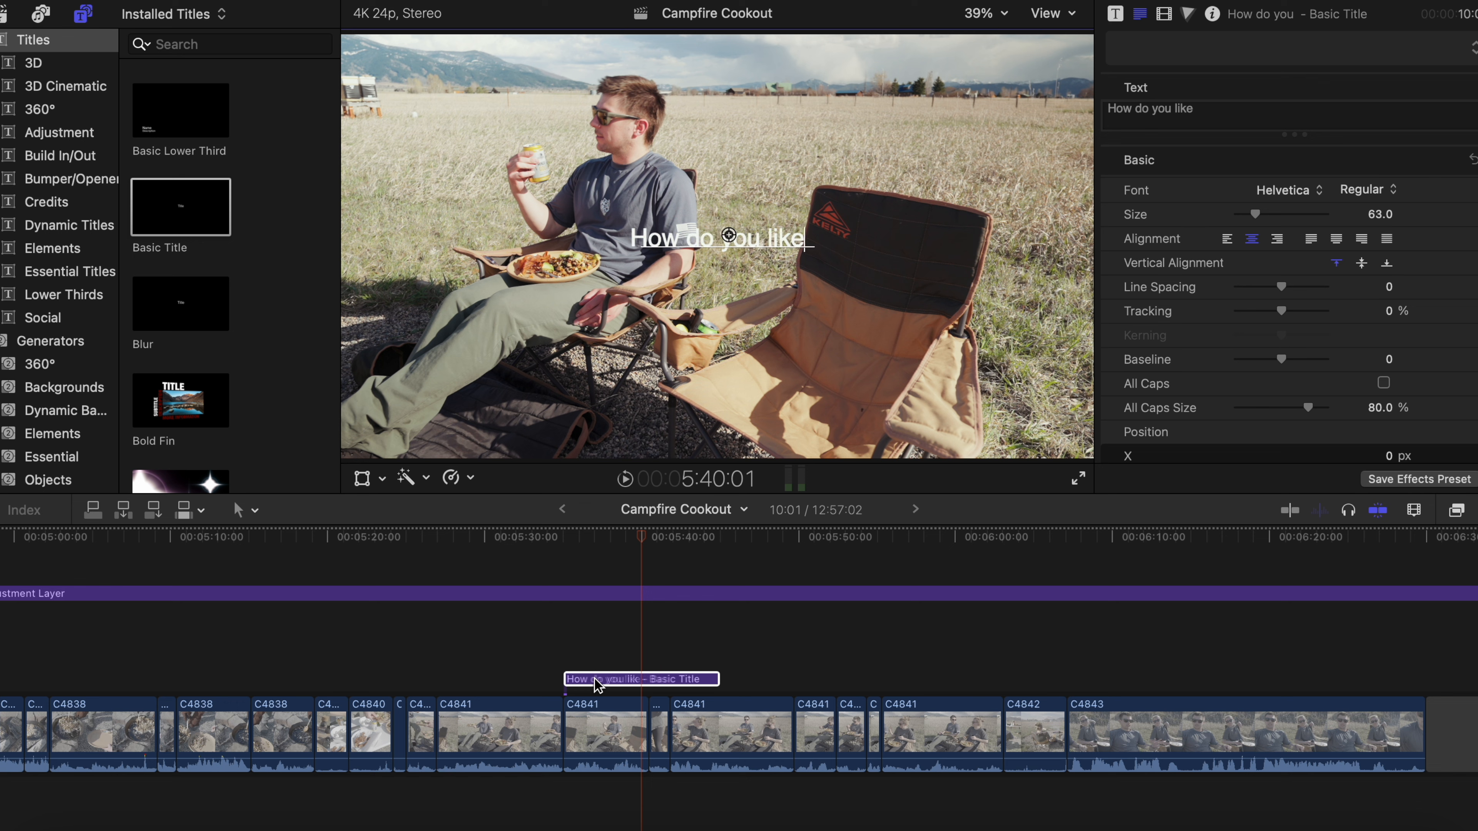
Set the title's font to Hoefler Text in the Black style
click(1287, 192)
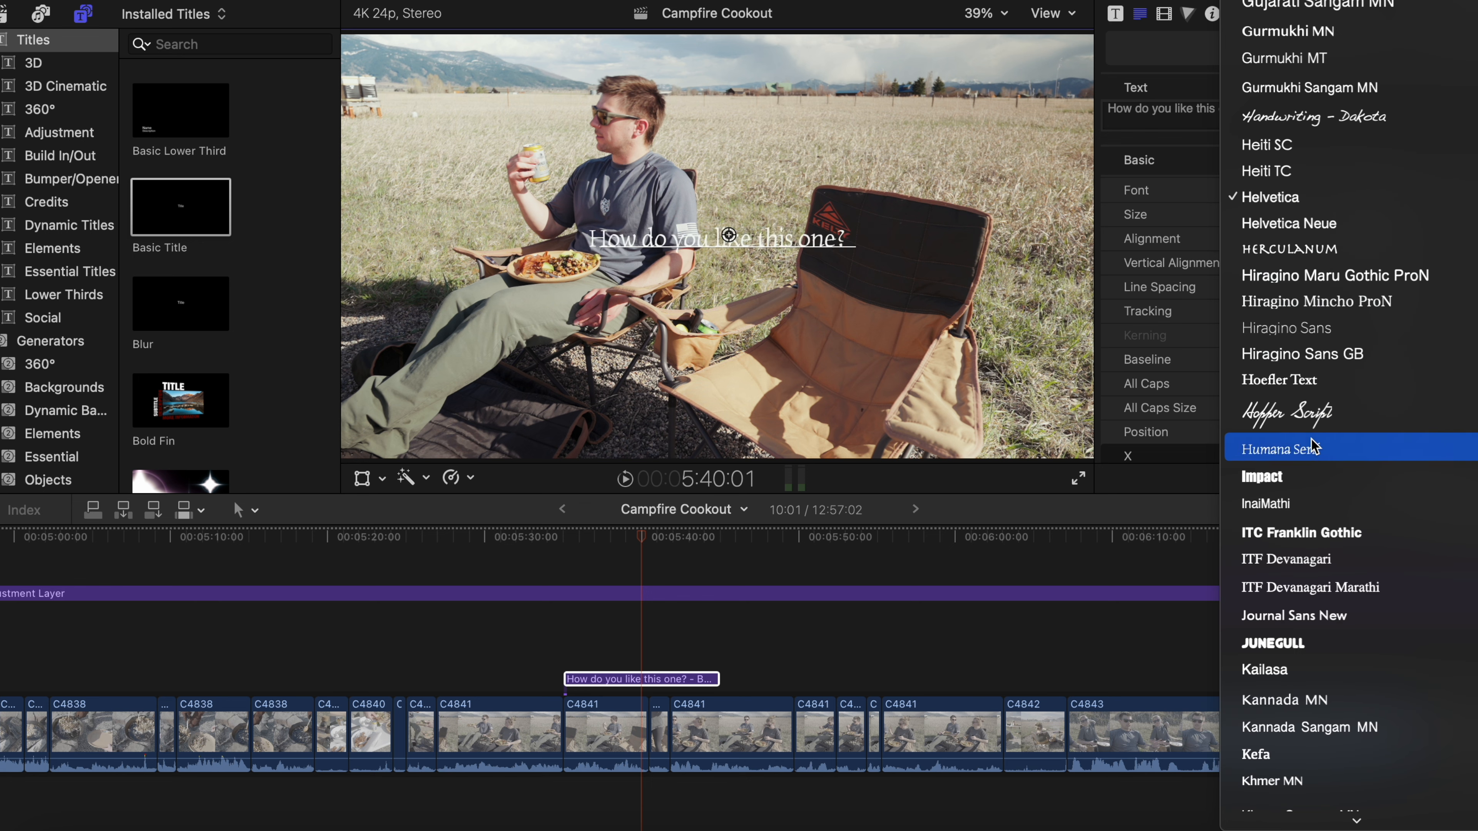
click(1279, 380)
click(1374, 191)
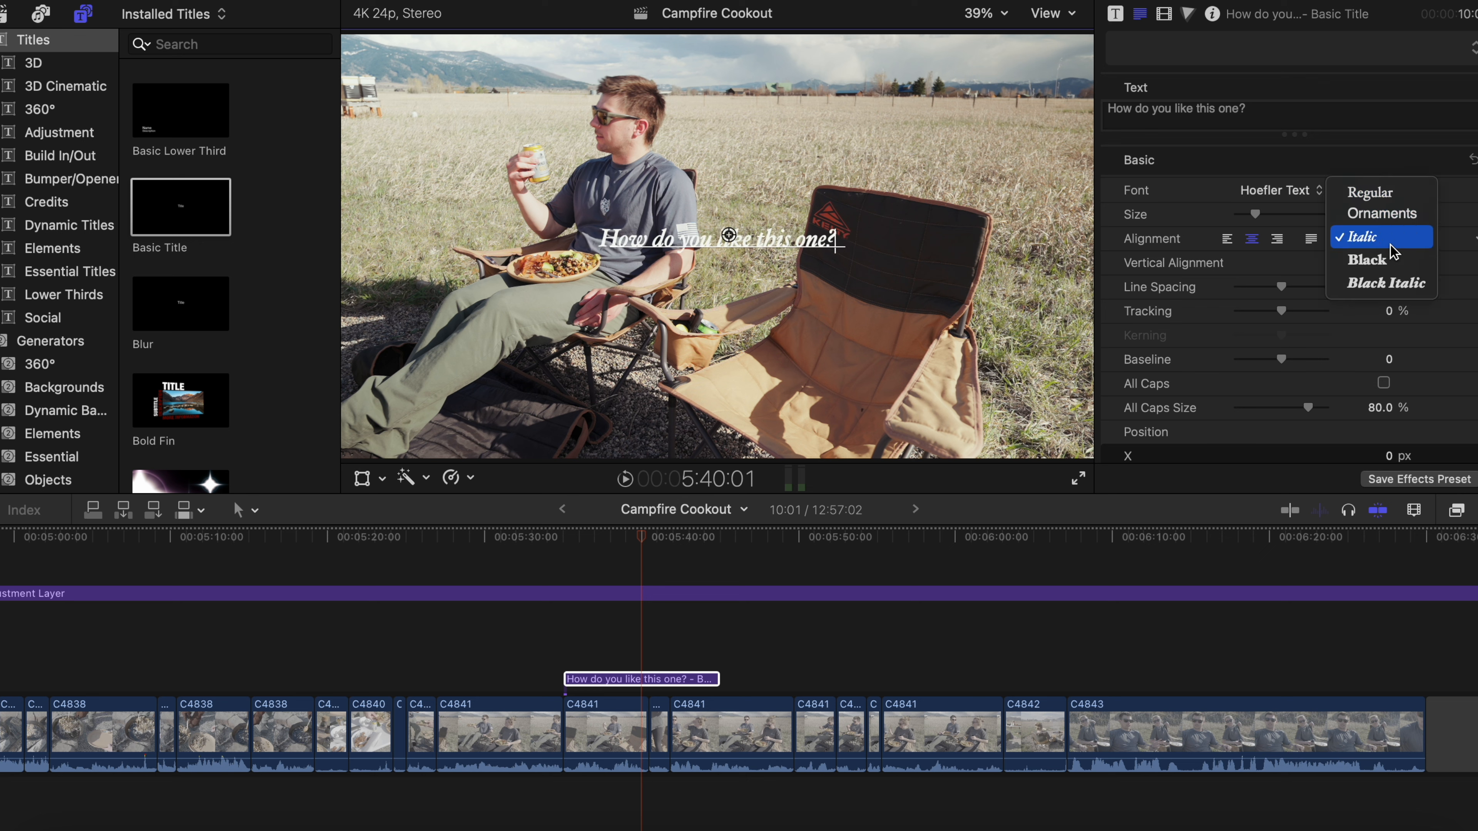
click(1395, 256)
Set the title's Y position to -390 px
scroll(1399, 363, down, 5)
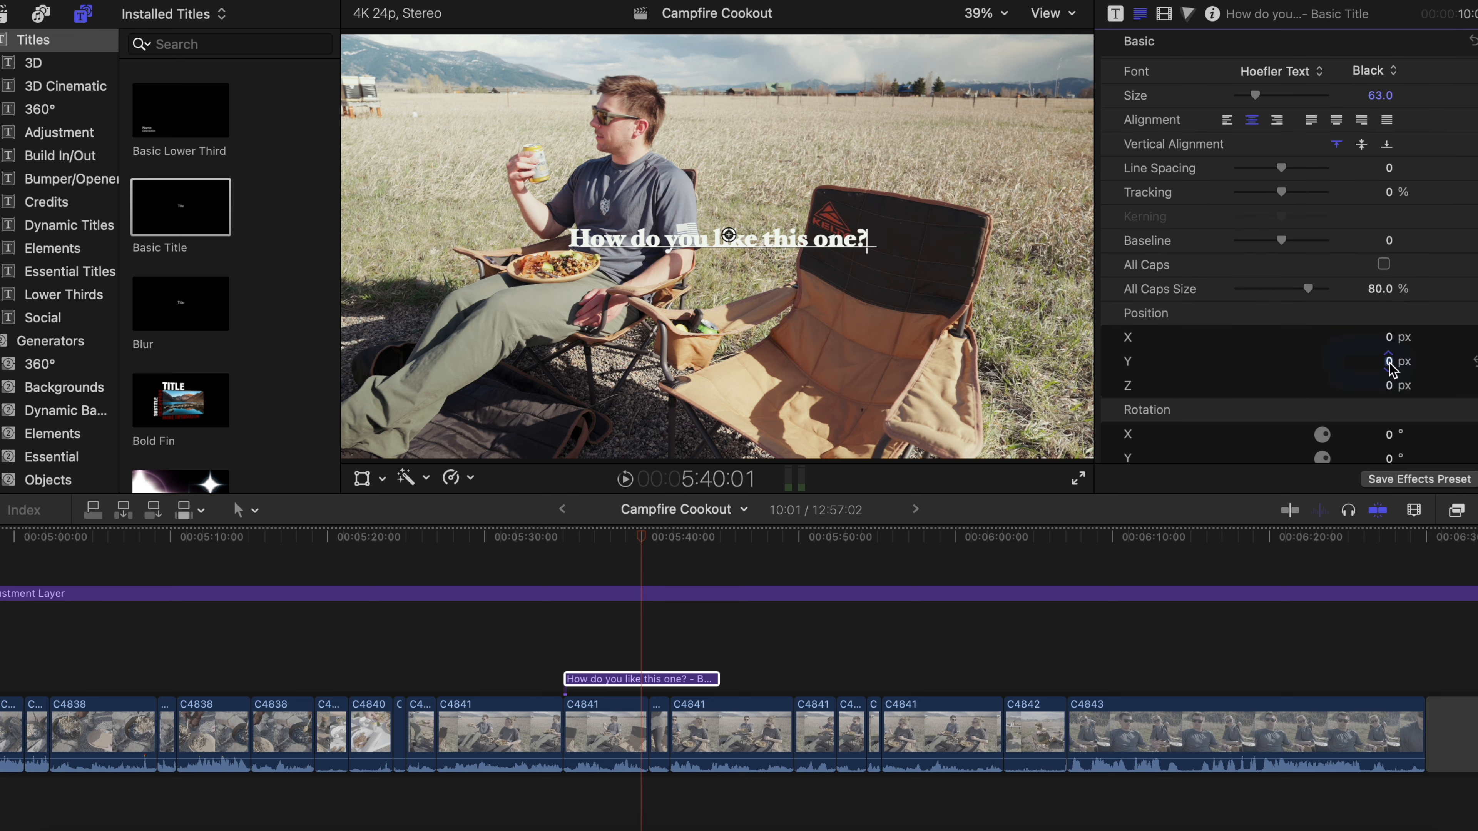
click(1388, 361)
text(-390)
key(Return)
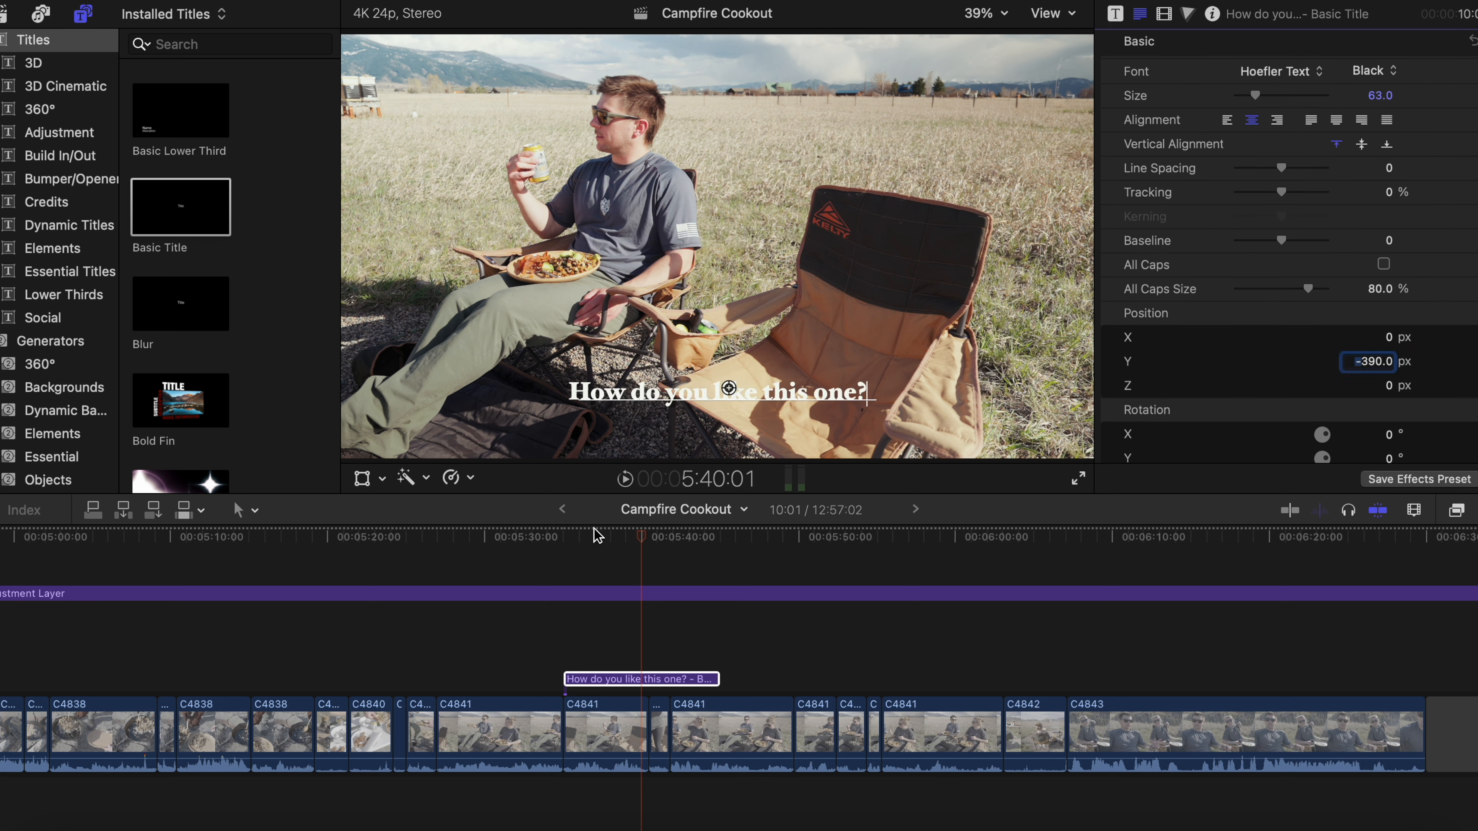
Play the sequence from the title's start and trim the end of the title so it lasts about 21 frames
click(566, 645)
key(space)
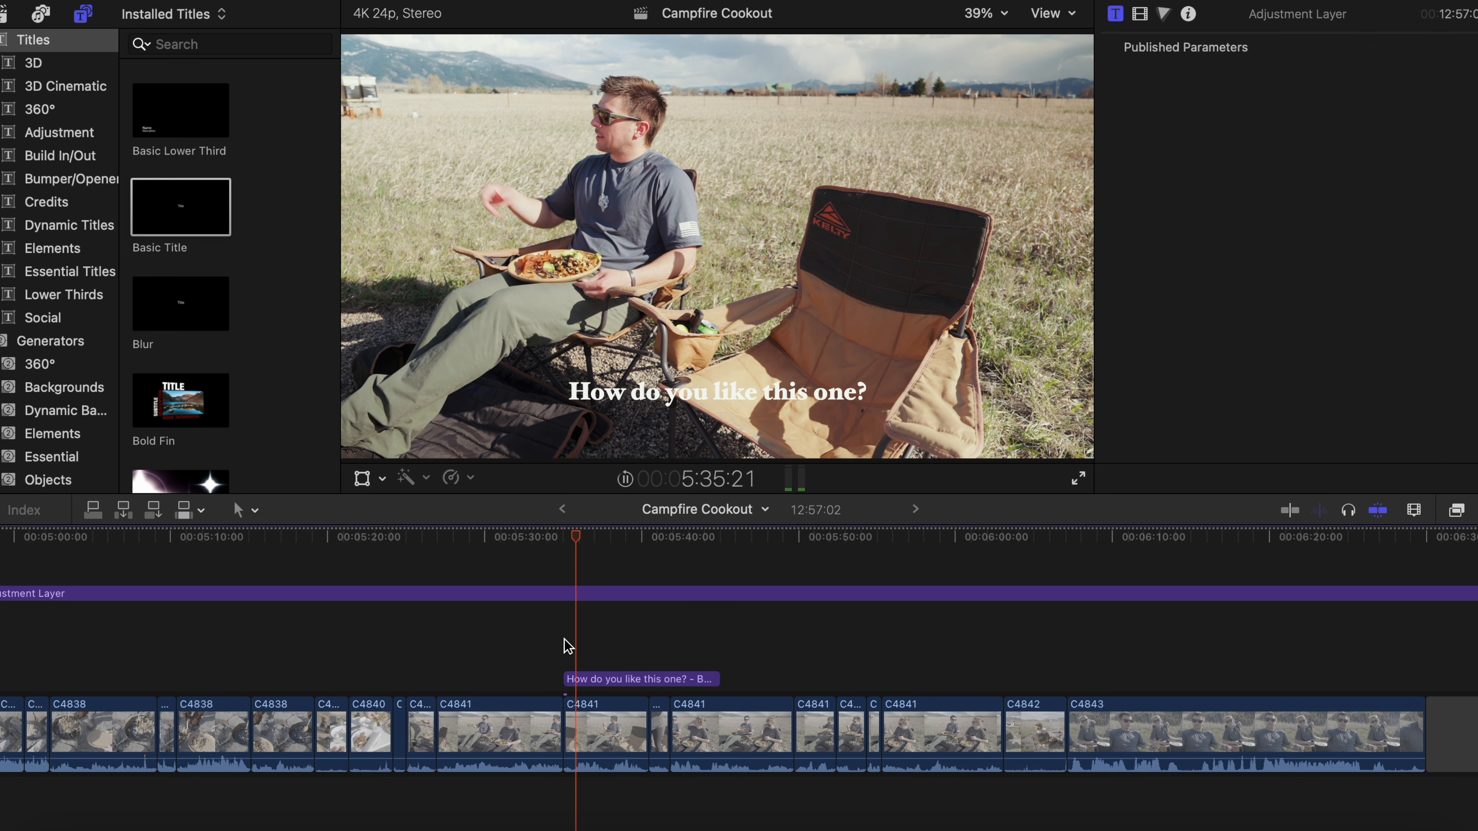
click(612, 687)
key(alt+bracketright)
key(space)
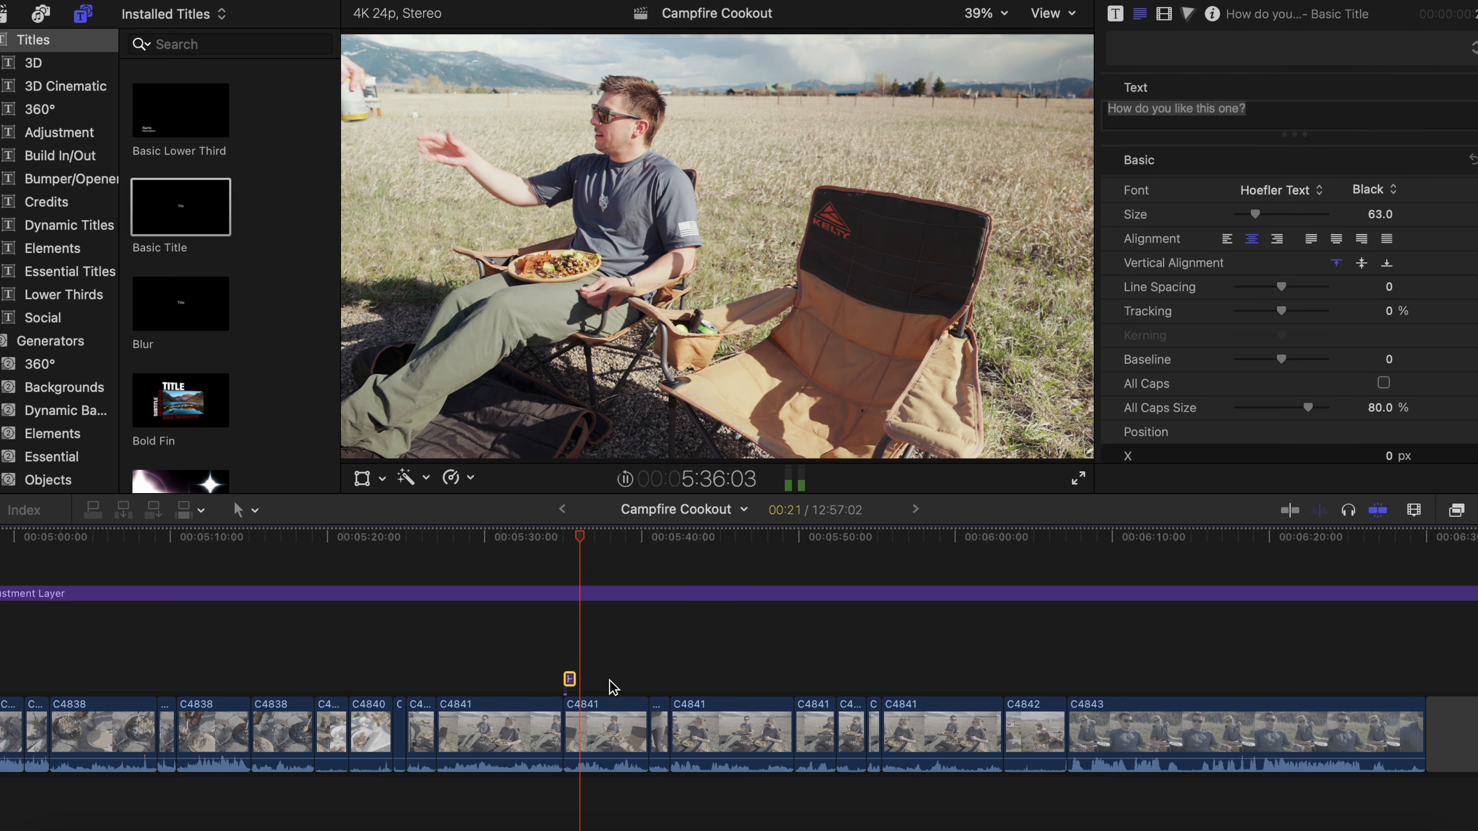
click(559, 661)
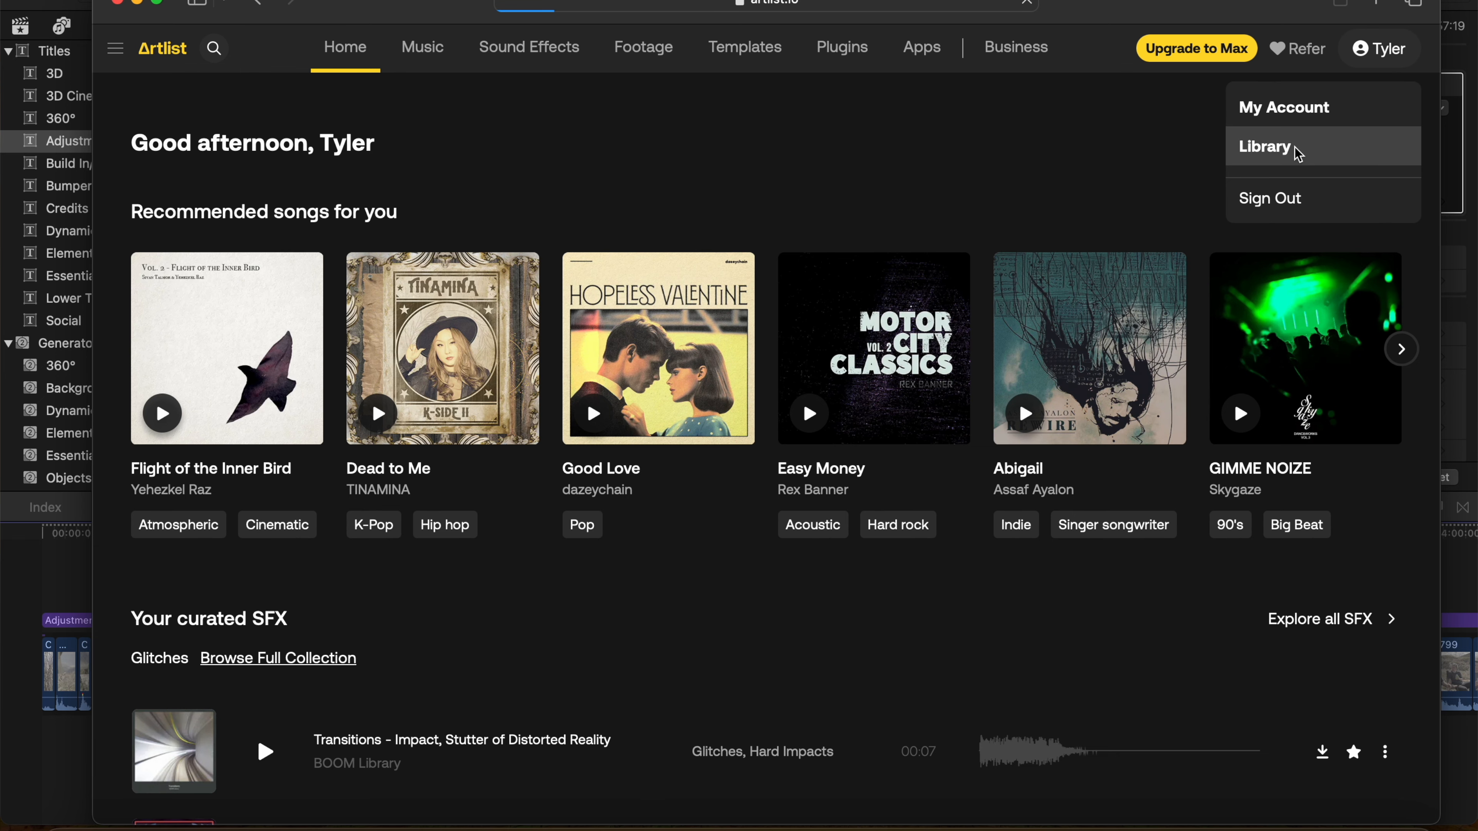
Open the saved collections in the Artlist library and look through them for a suitable music collection
click(1299, 154)
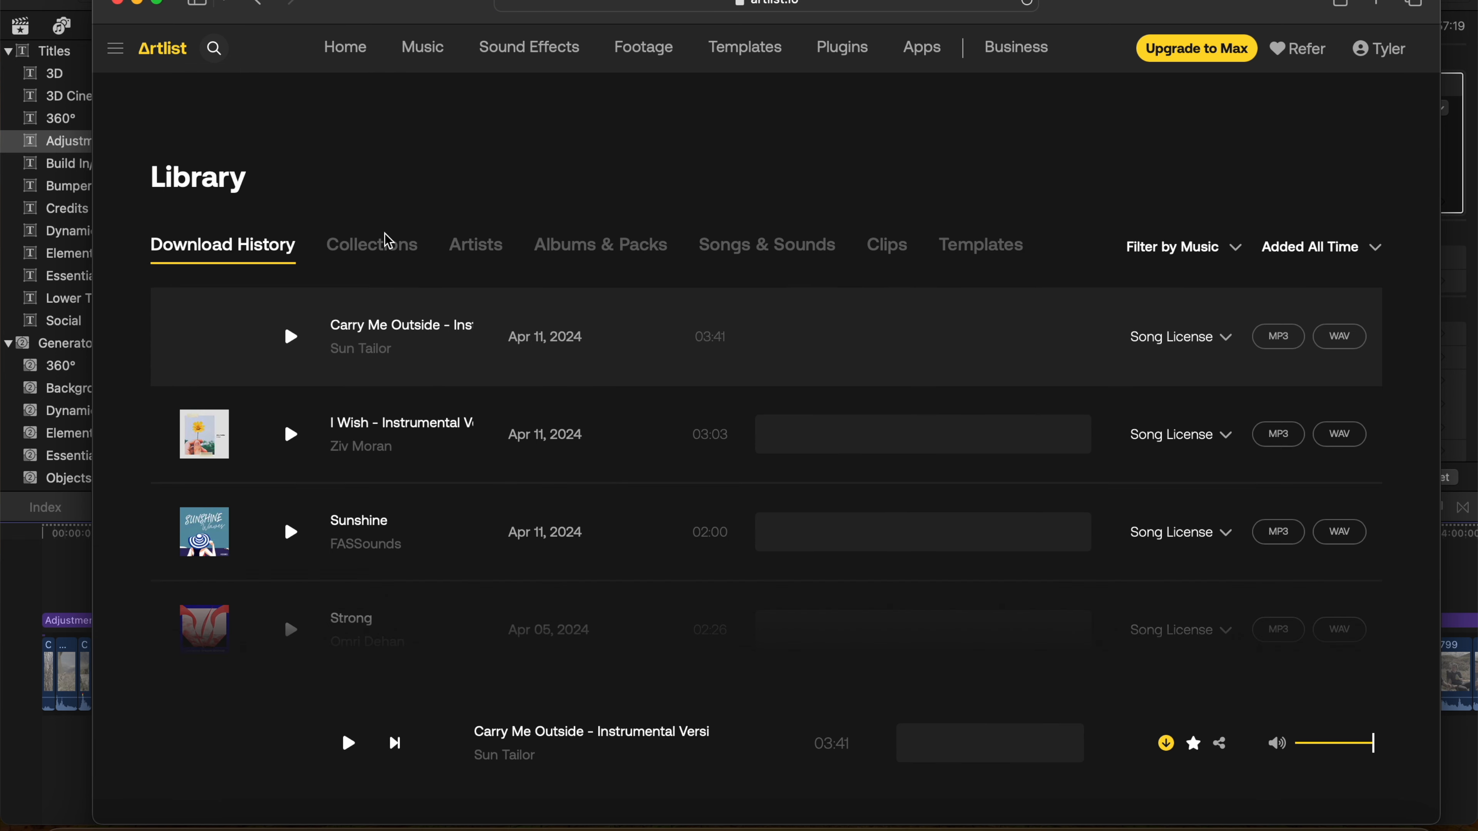
click(387, 240)
scroll(640, 450, down, 3)
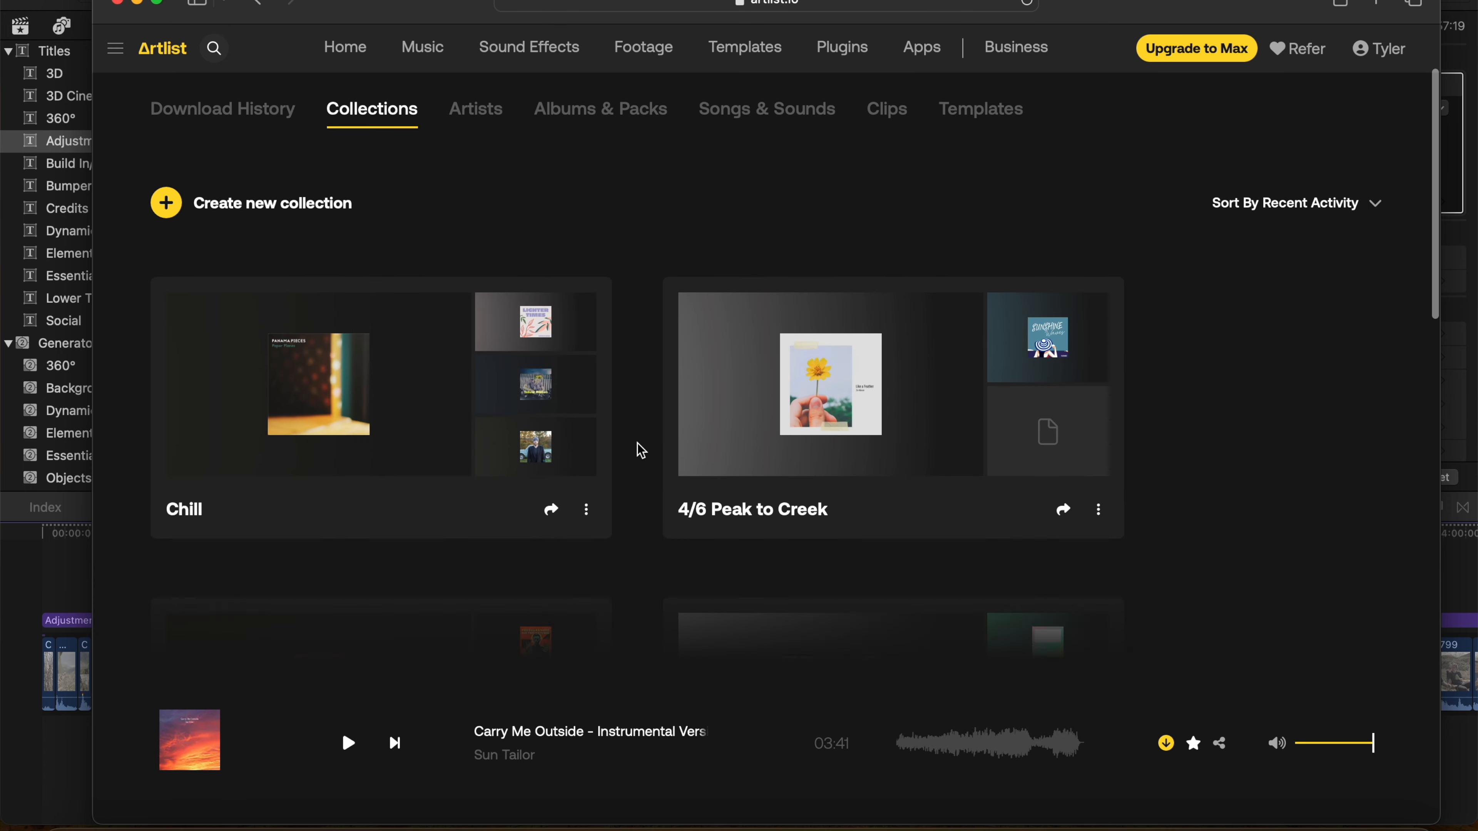
scroll(641, 450, down, 7)
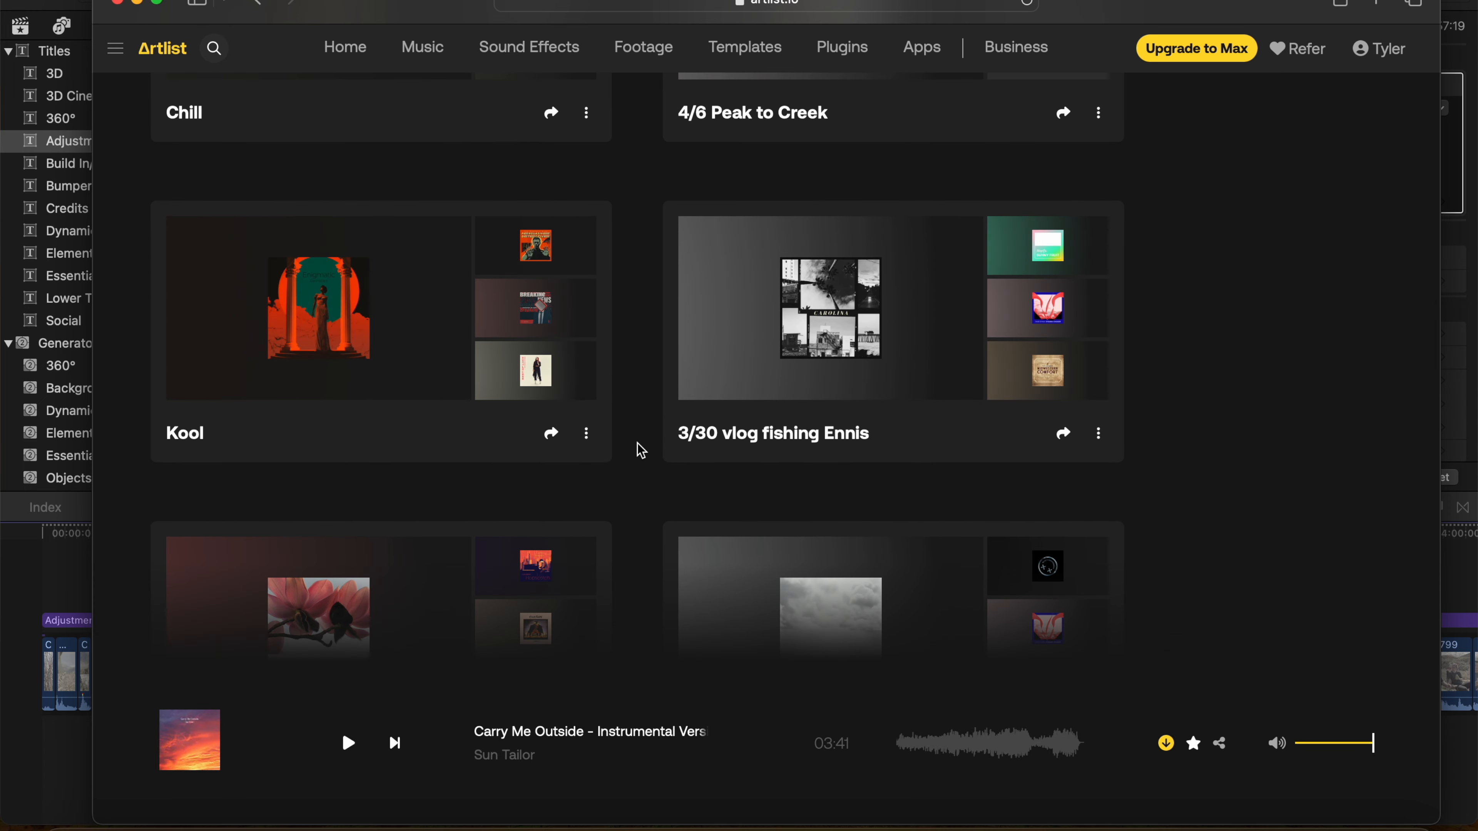
scroll(641, 450, down, 15)
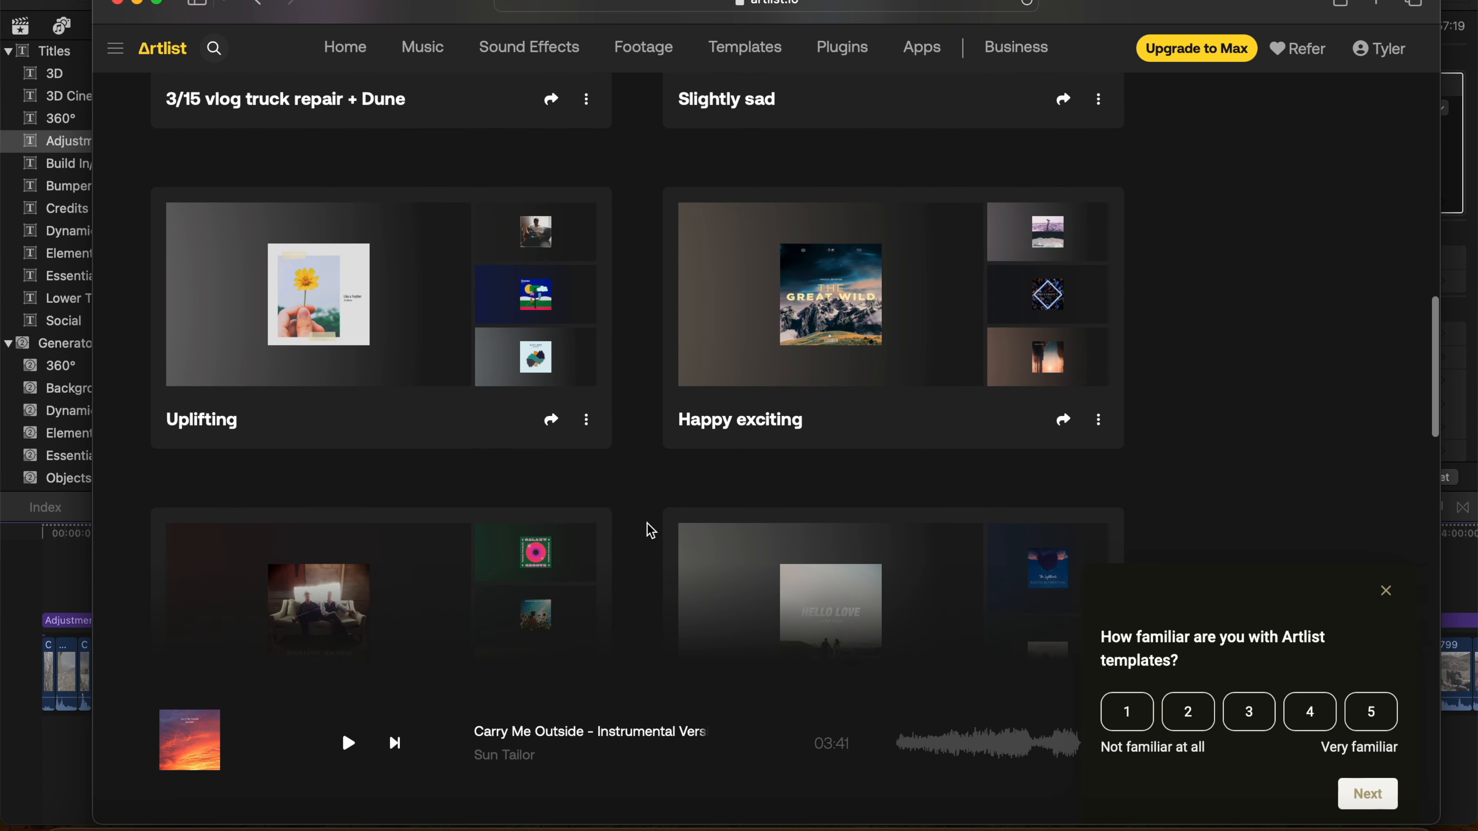
scroll(650, 531, up, 20)
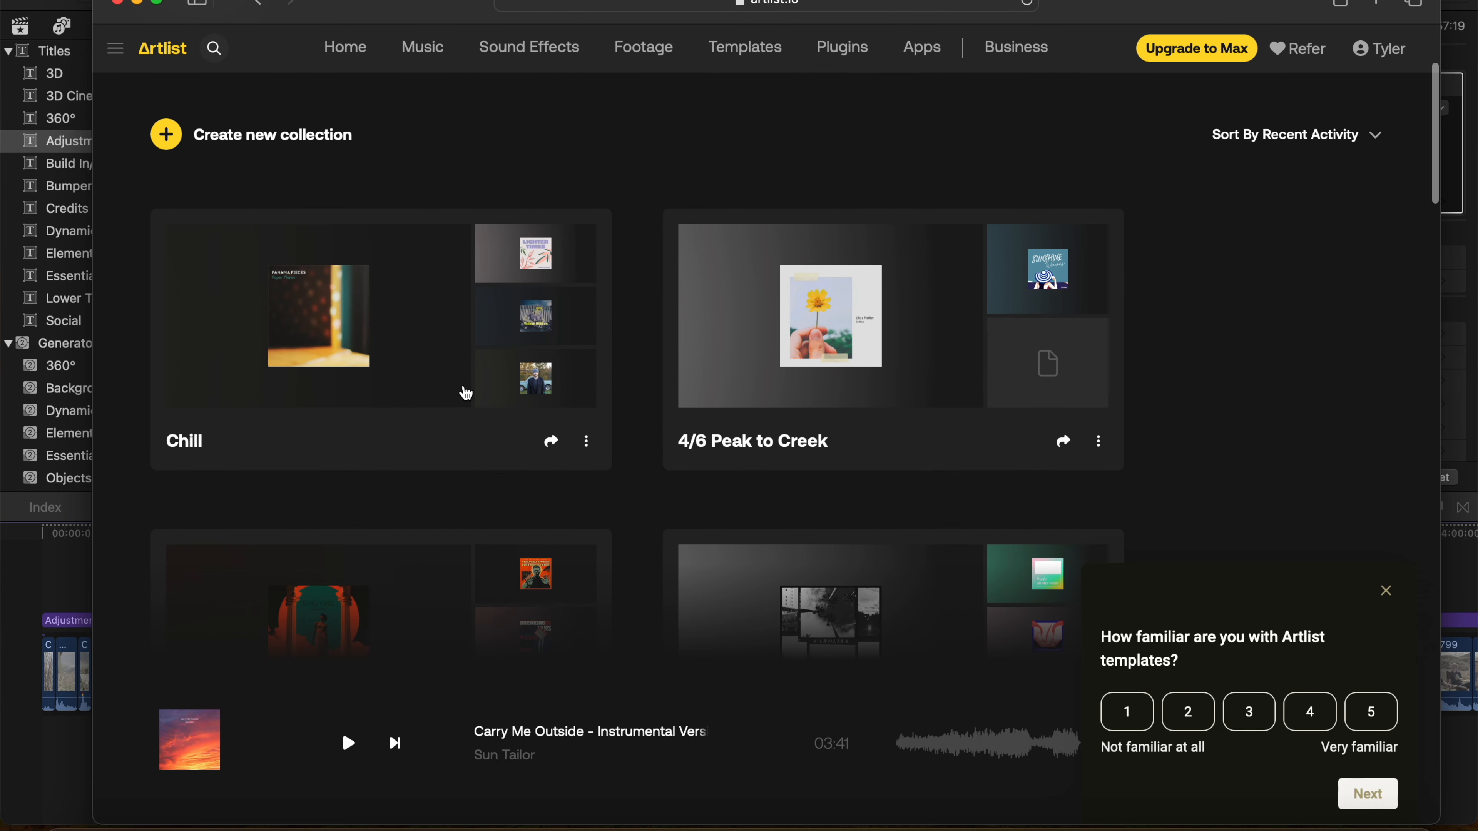
Open the Chill collection, expand its full music list and preview the track Better Yet - Instrumental Version
click(434, 369)
click(1272, 291)
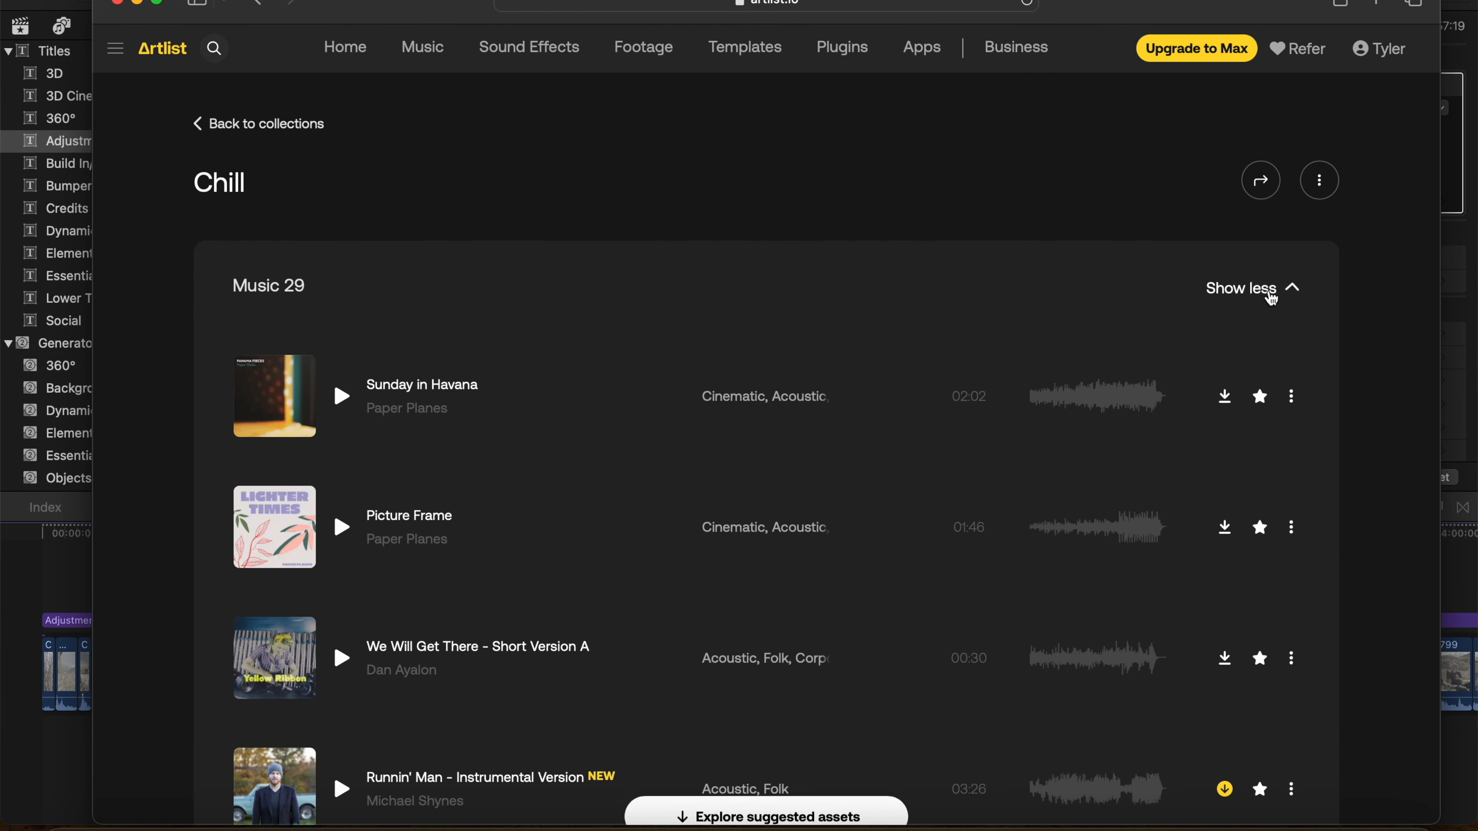
scroll(683, 581, down, 10)
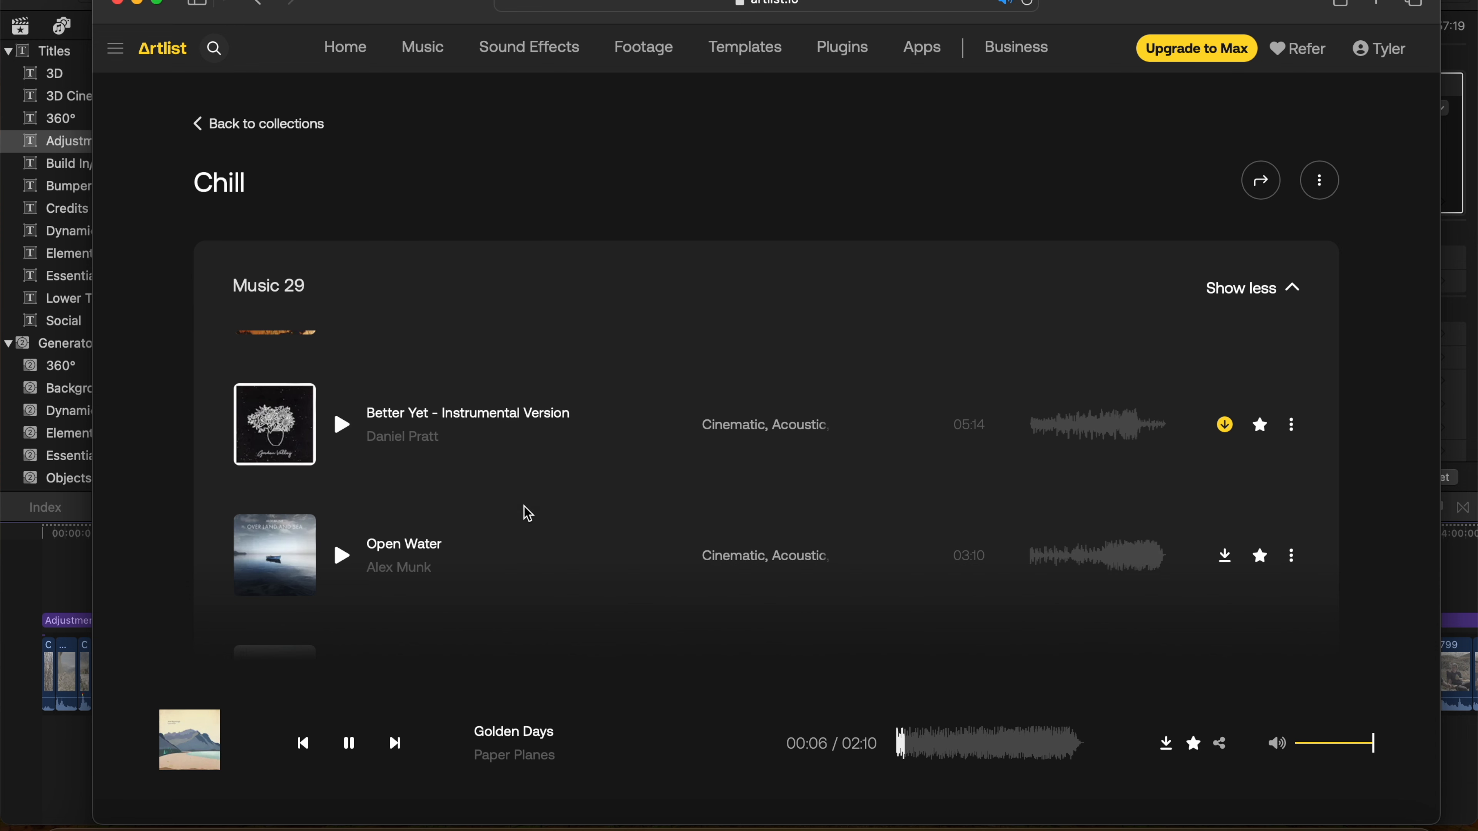
click(342, 426)
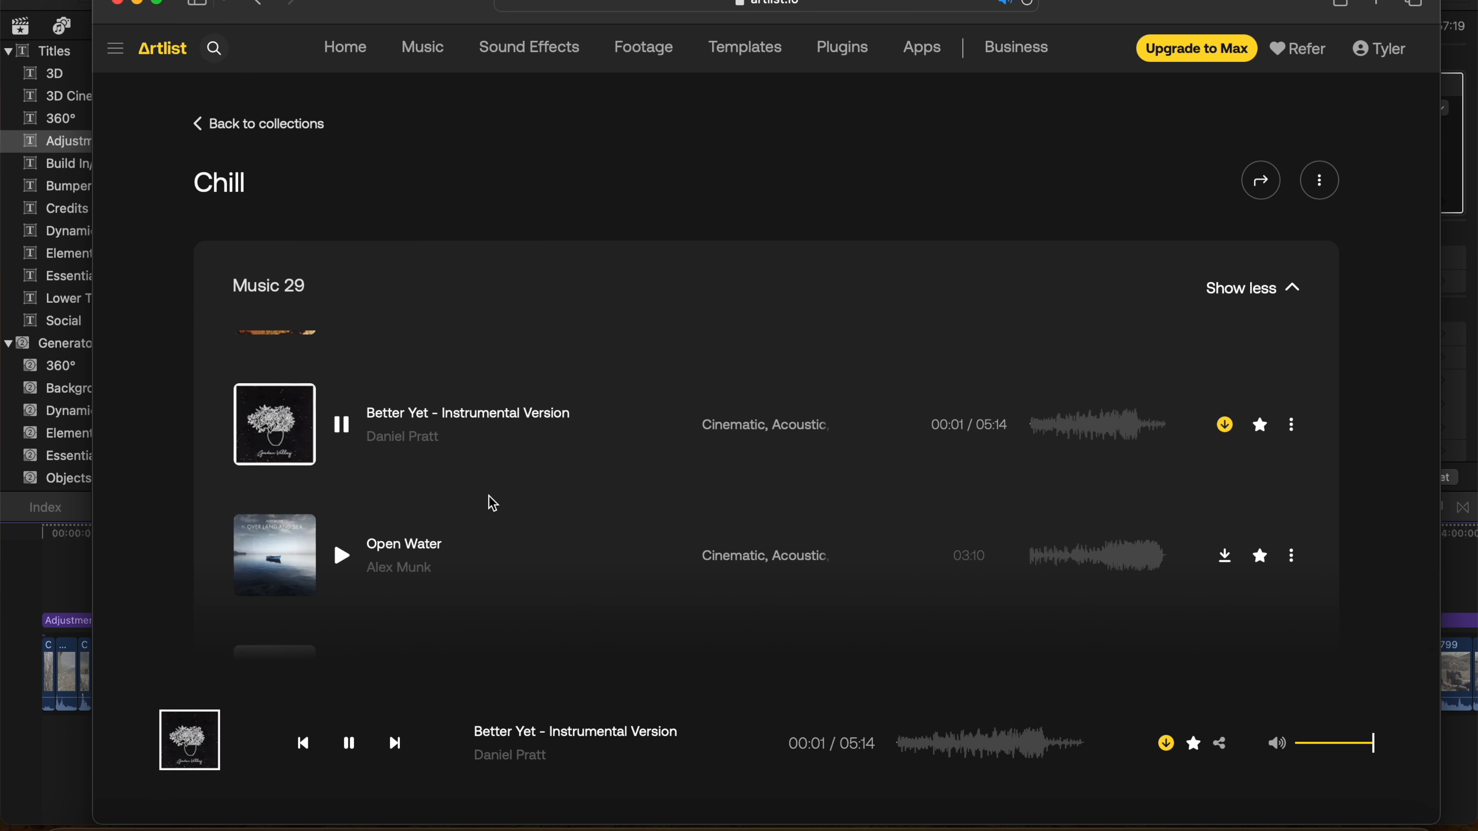
scroll(492, 502, down, 3)
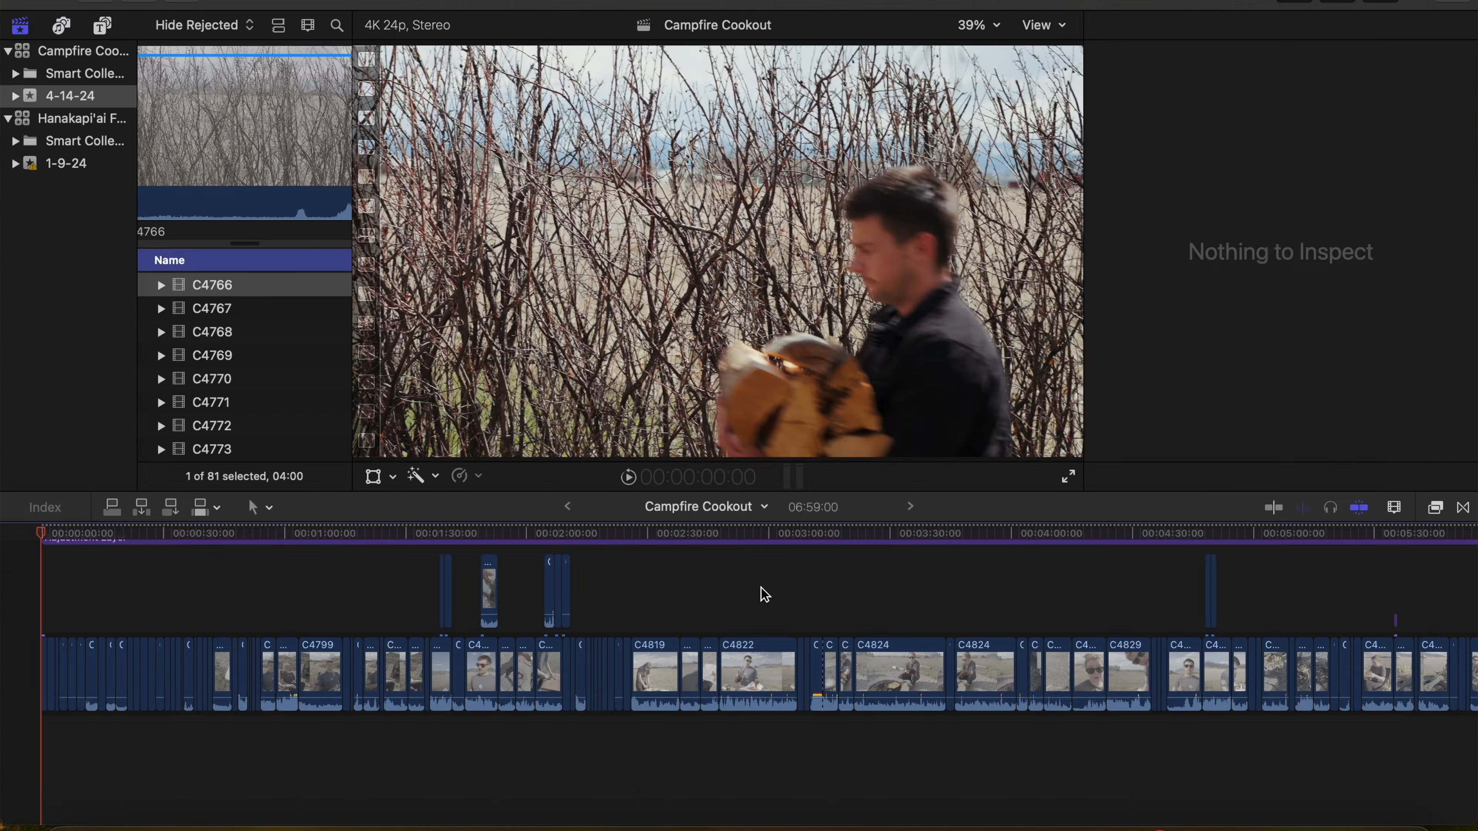
In Final Cut Pro, import Evert Z - Good Vibes Only.wav into the 4-14-24 event and place it below the clips at the timeline's start
key(super+i)
scroll(395, 658, down, 5)
click(364, 613)
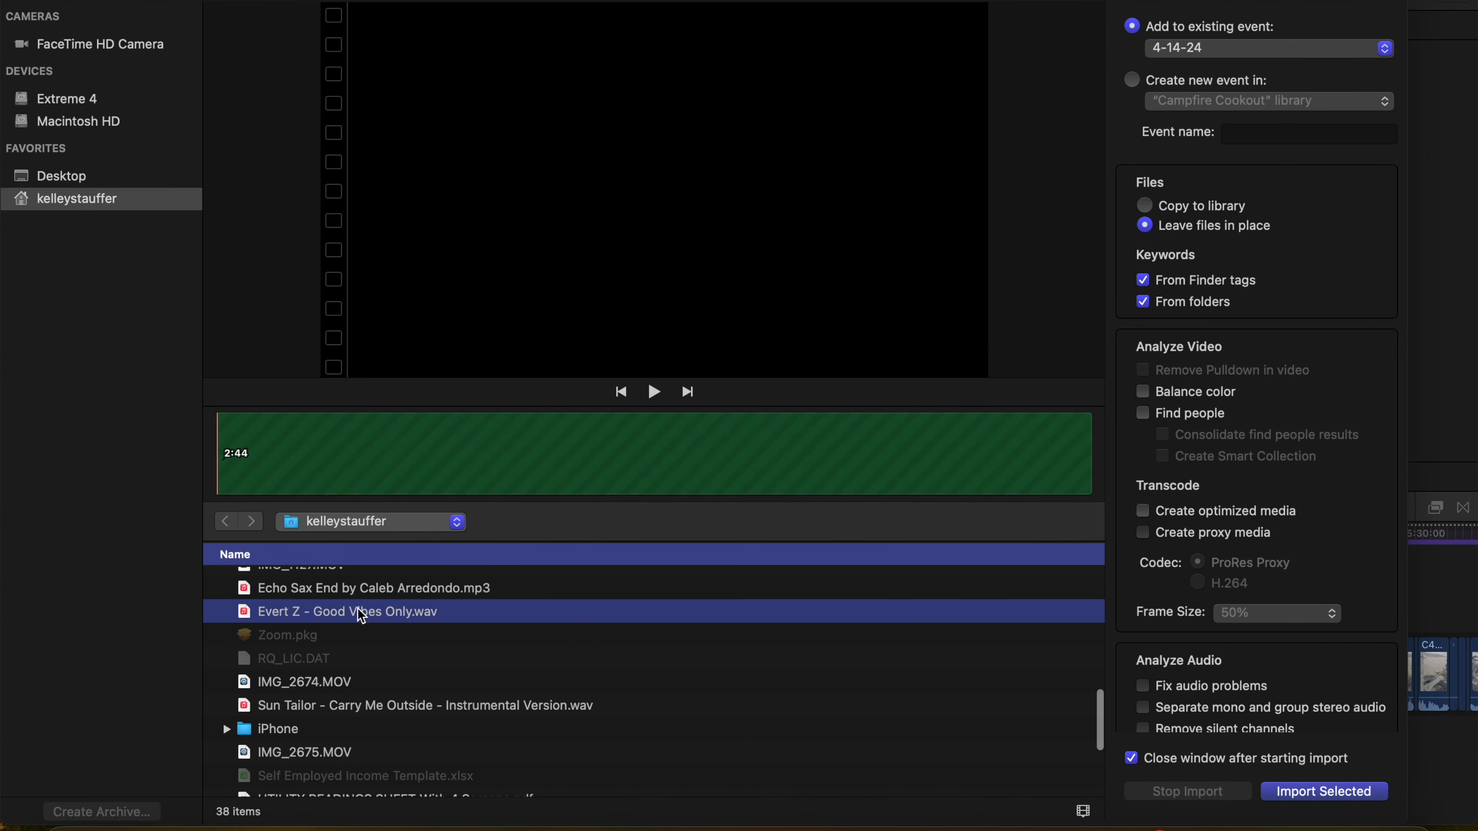
click(1324, 792)
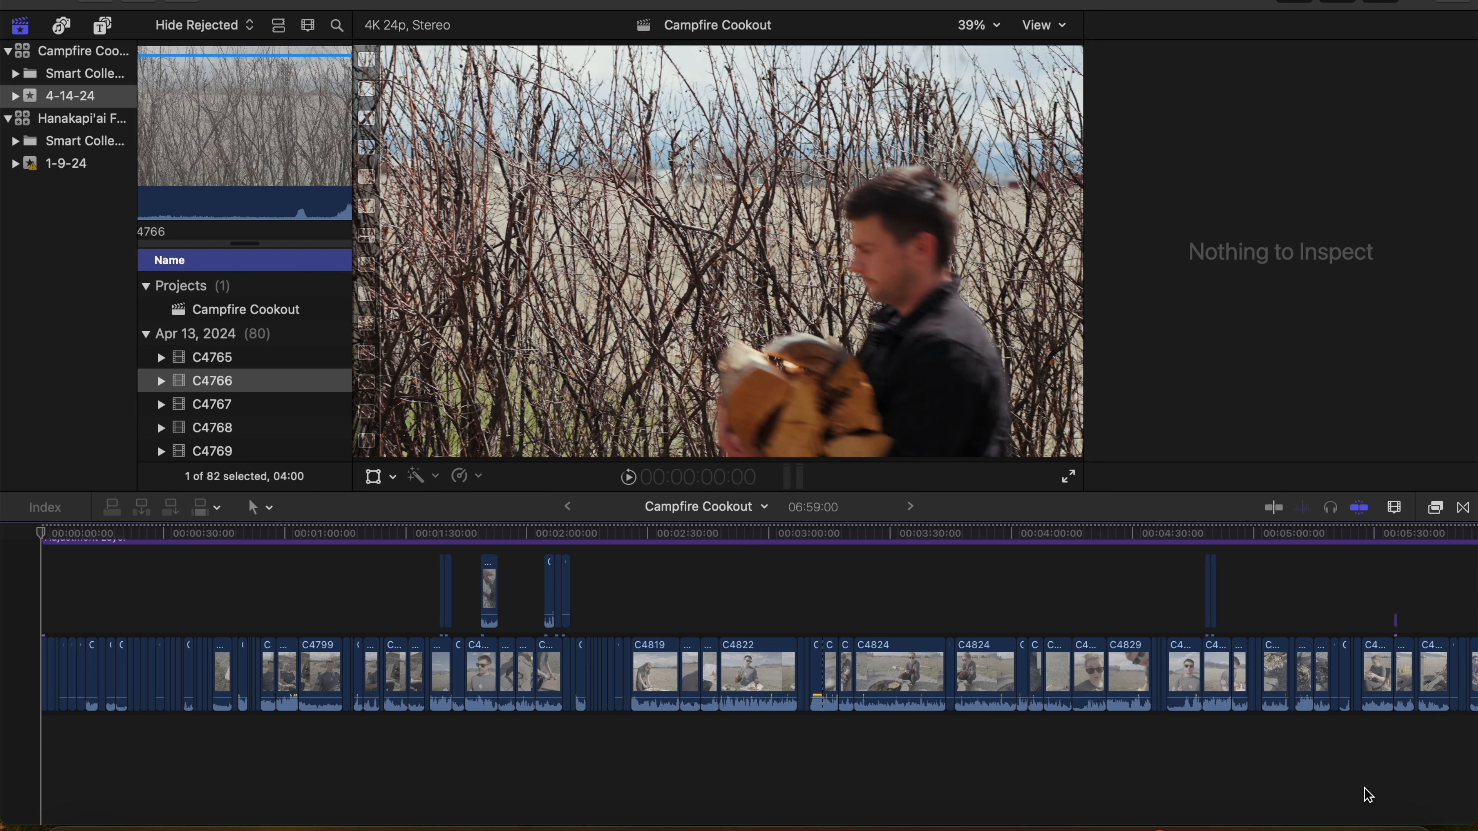
drag(205, 432, 29, 754)
key(space)
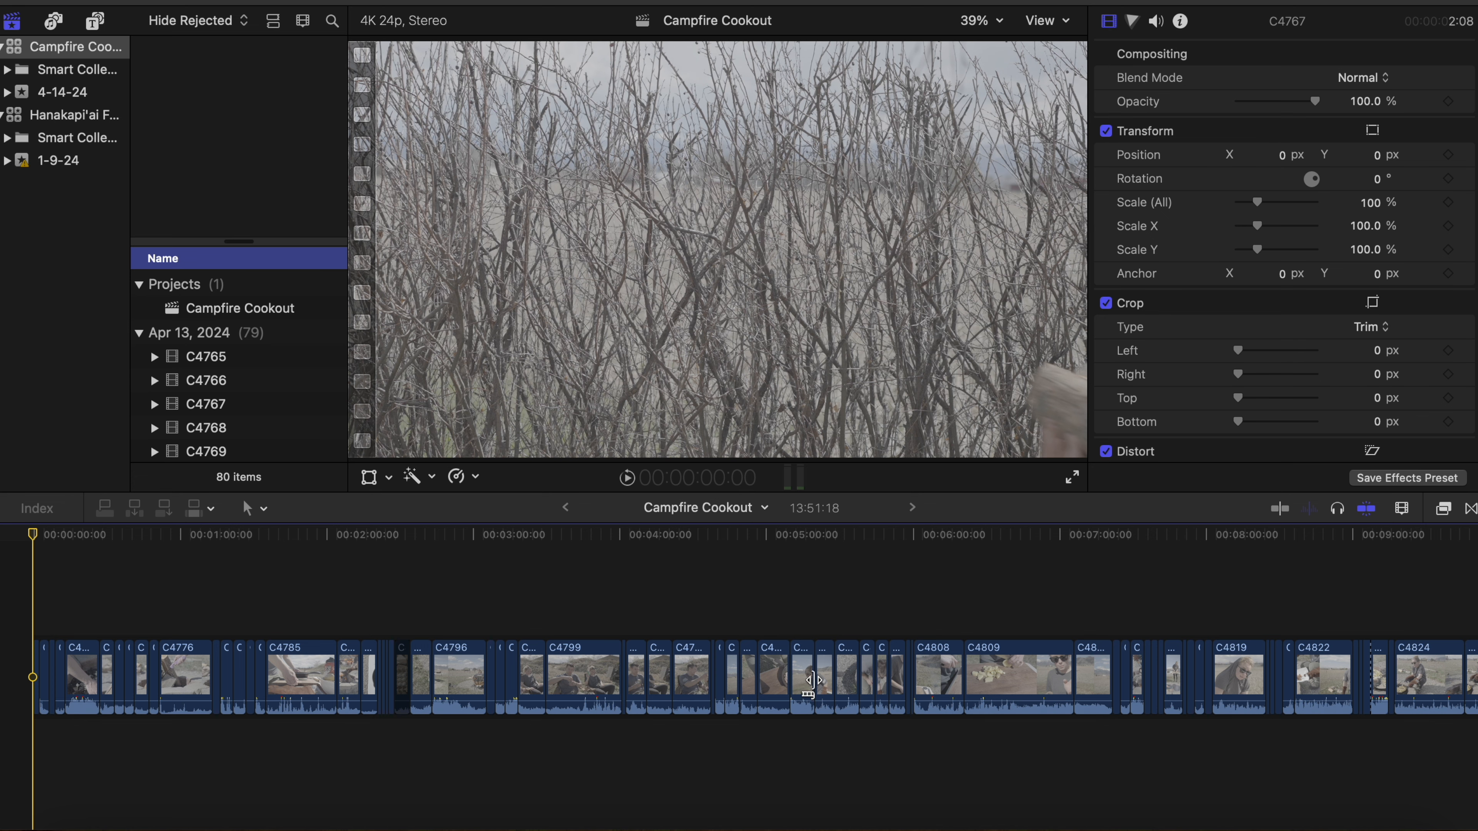
Add an Adjustment Layer title above the clips at the start of the timeline
click(265, 158)
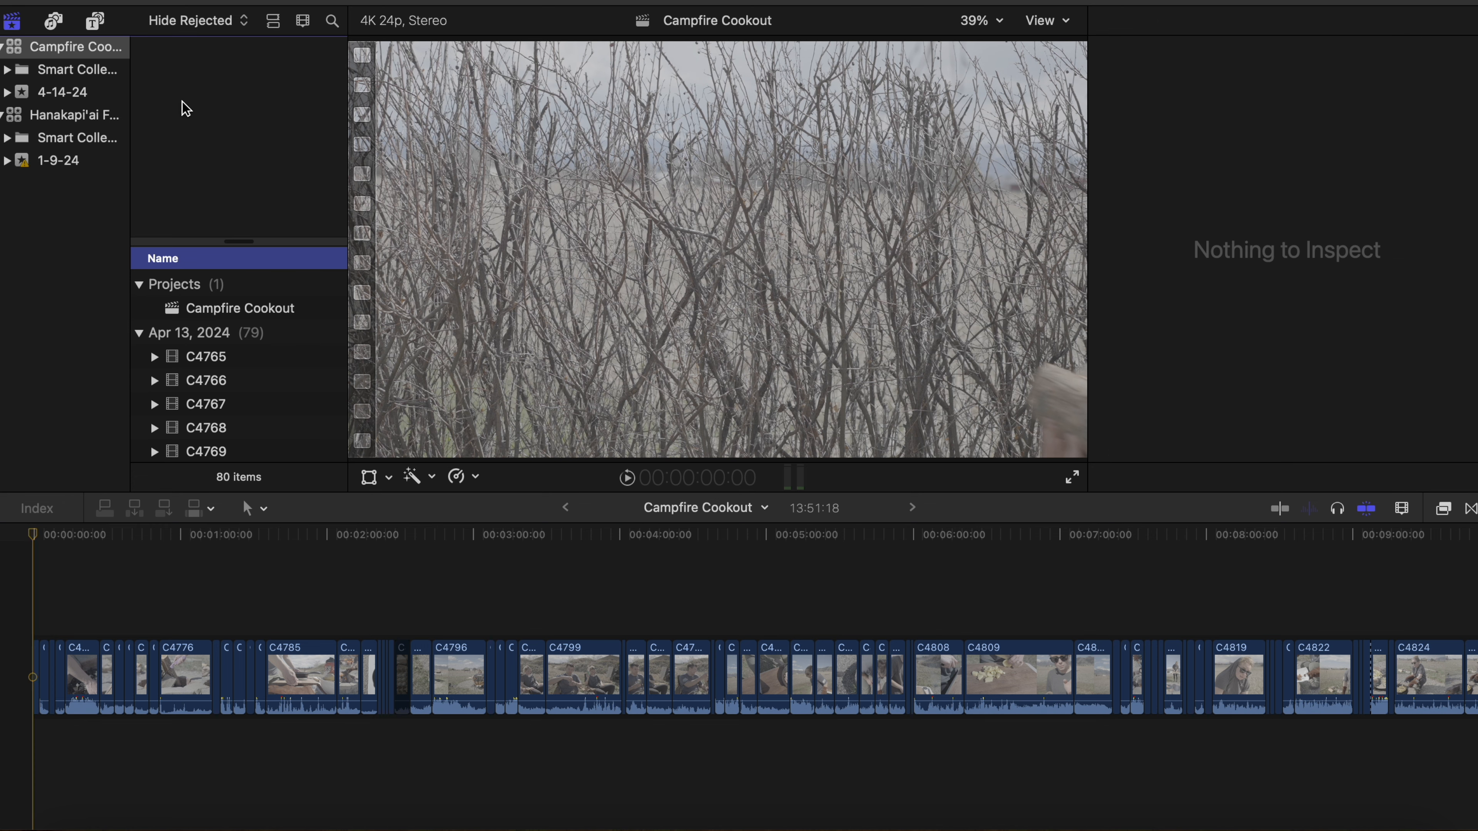
click(96, 22)
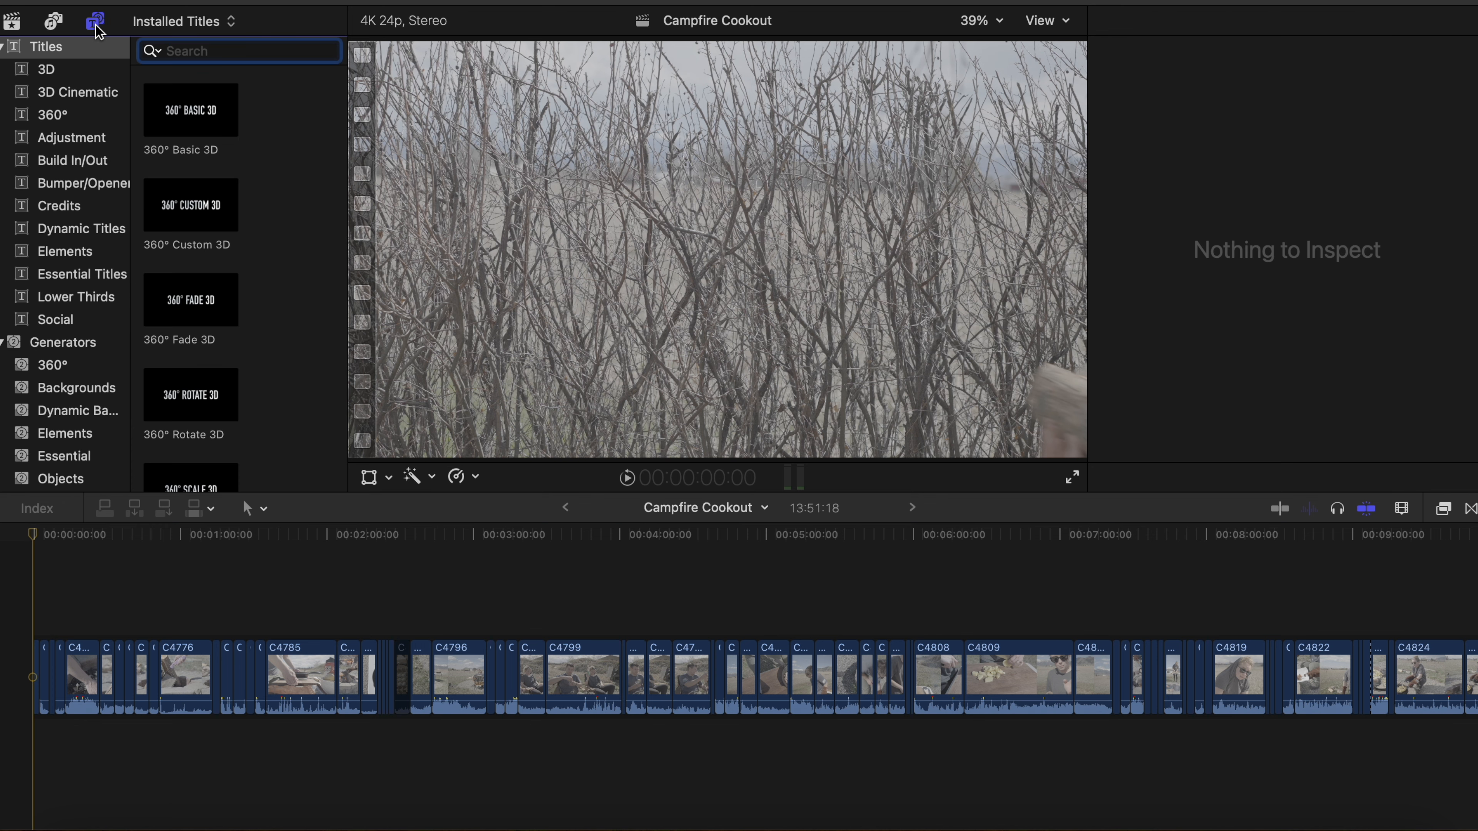
click(95, 140)
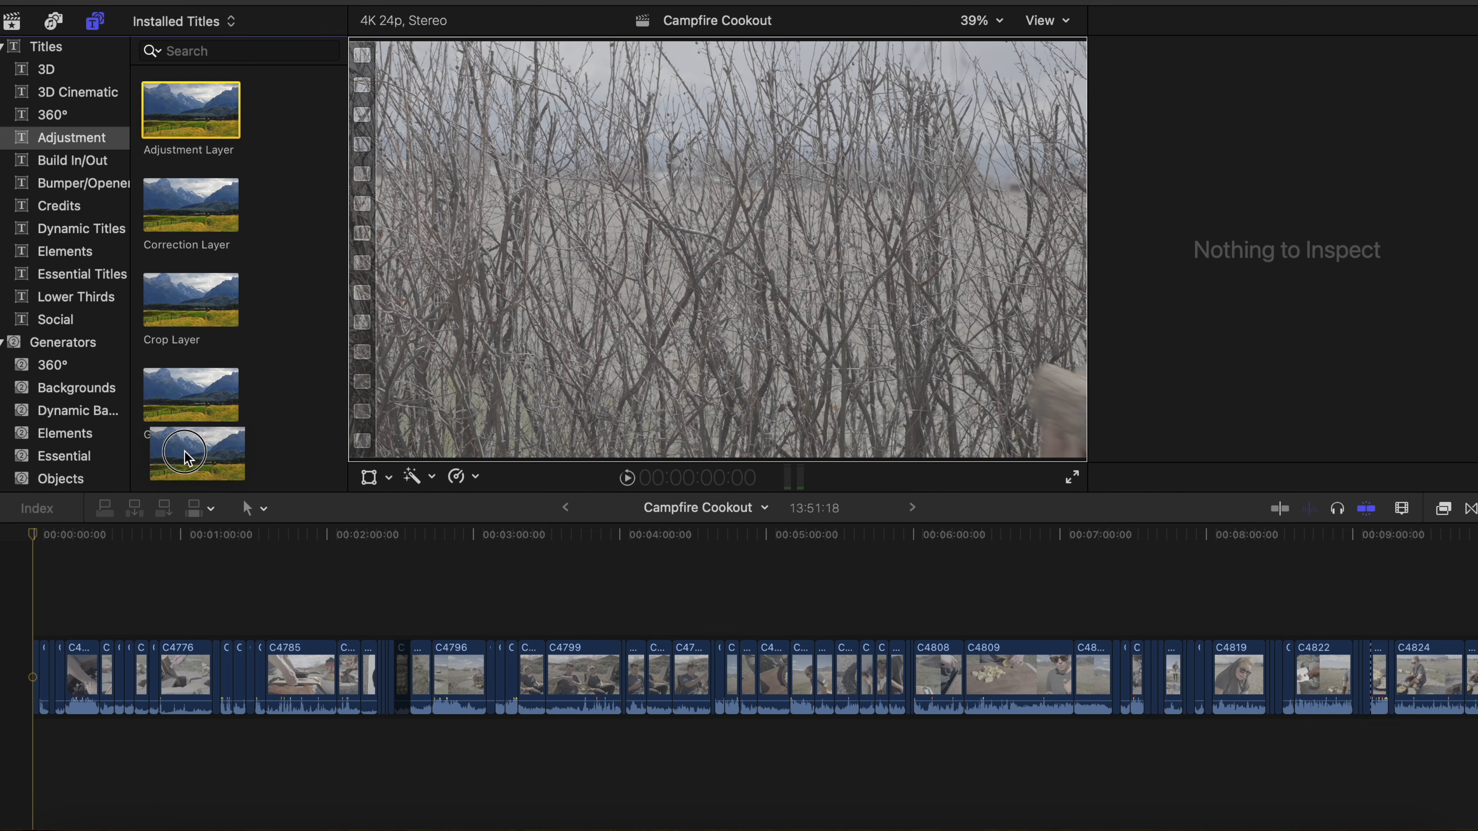
drag(191, 110, 646, 596)
Extend the end of the adjustment layer across the edited clips to a duration of about 12:57:19
key(super+minus)
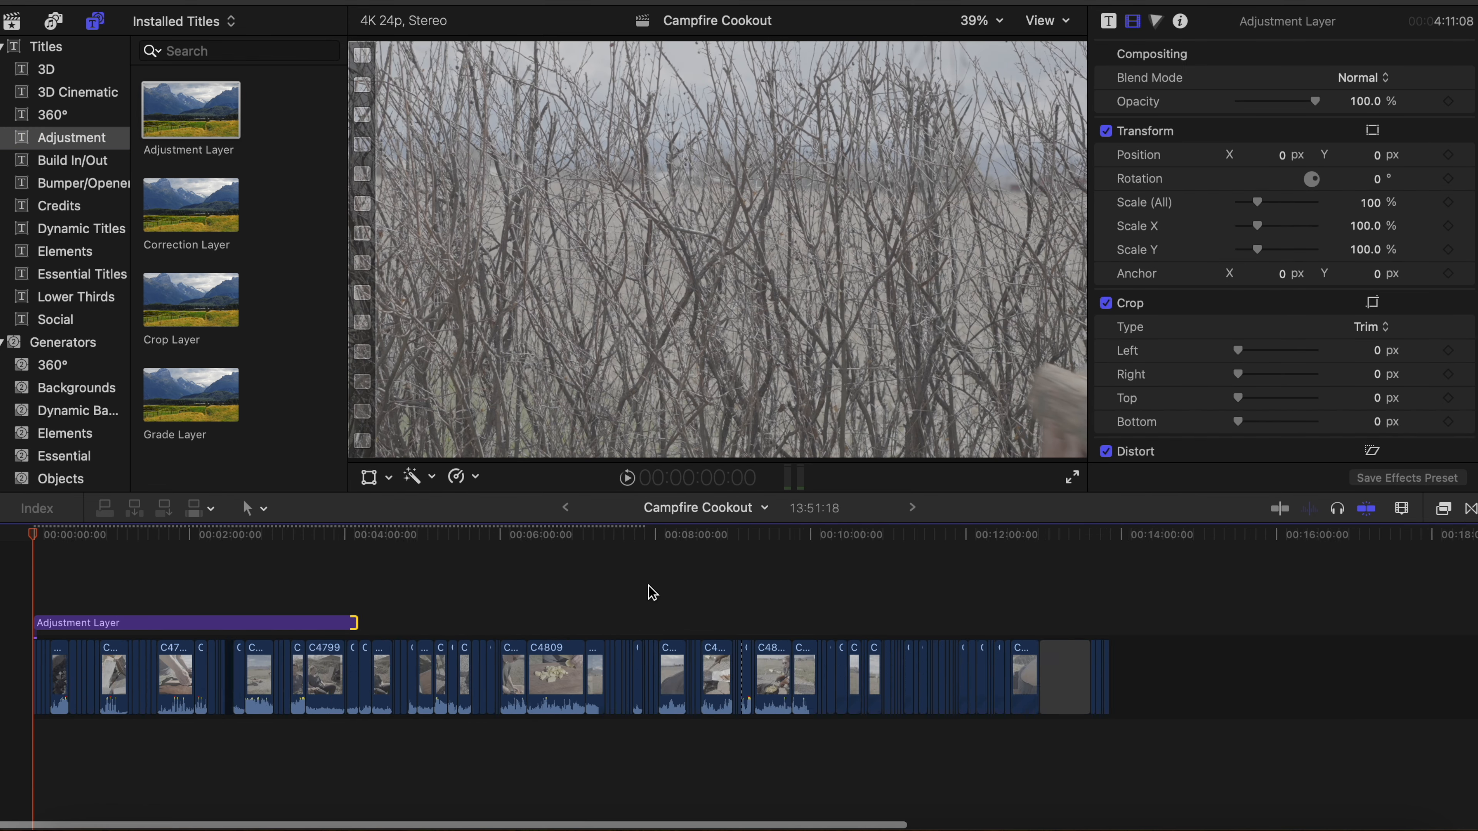
drag(226, 619, 663, 620)
key(super+equal)
Apply the Custom LUT color effect to the adjustment layer and set its LUT to whoismatt 01 - LOG
click(1443, 509)
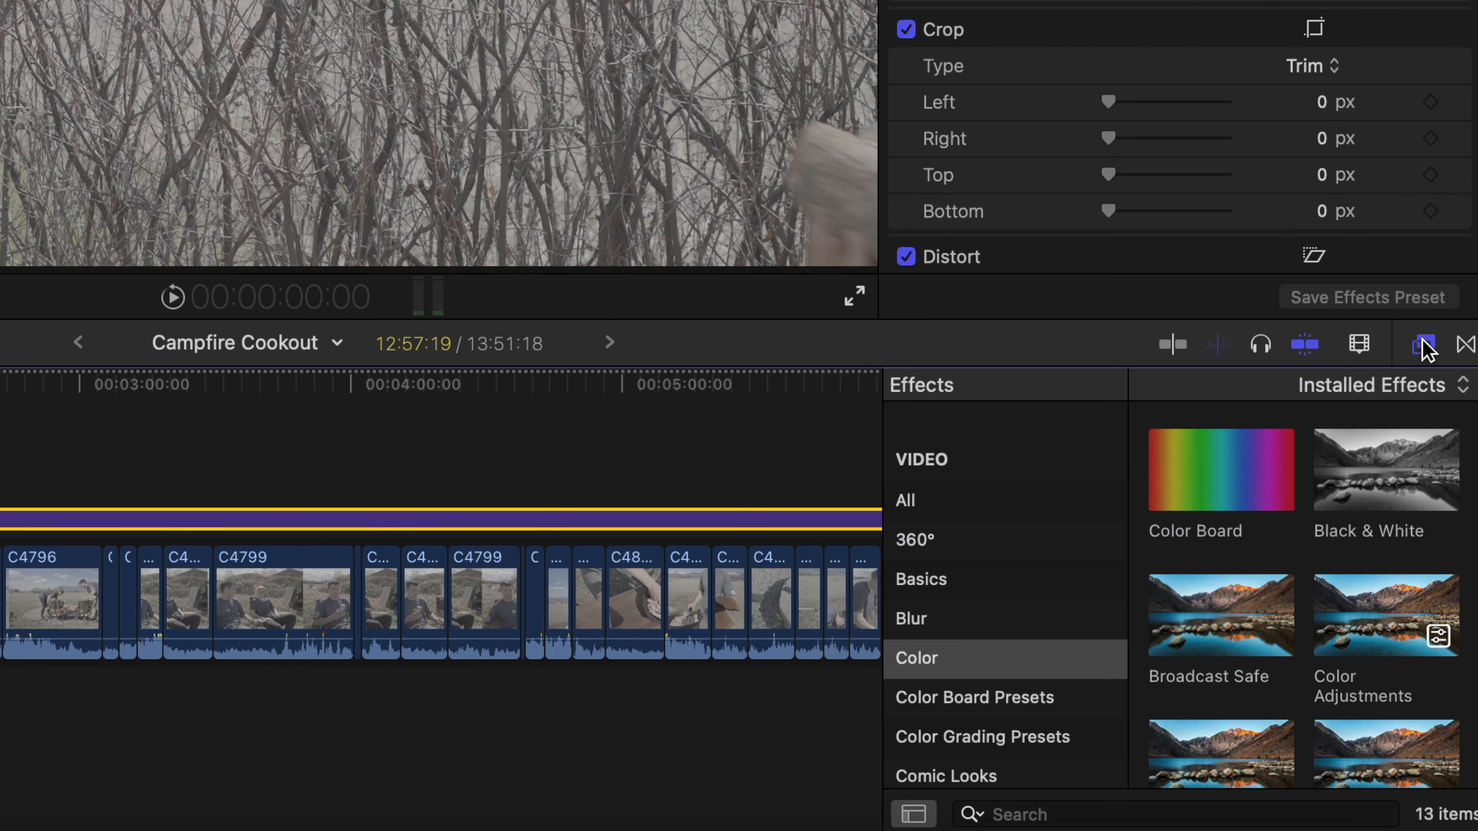
click(1210, 719)
scroll(1263, 655, down, 10)
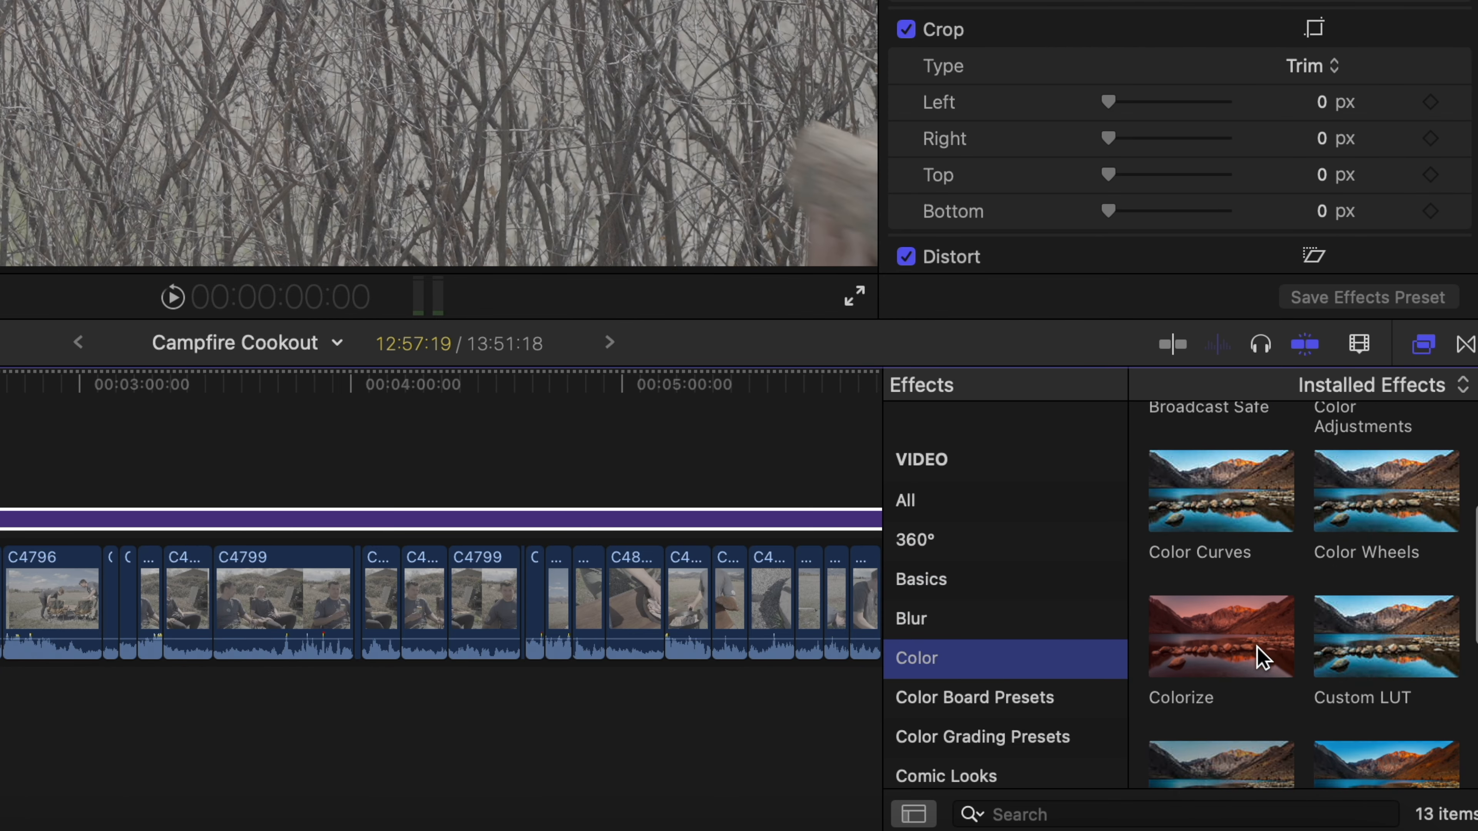
drag(1404, 603, 722, 531)
click(1283, 105)
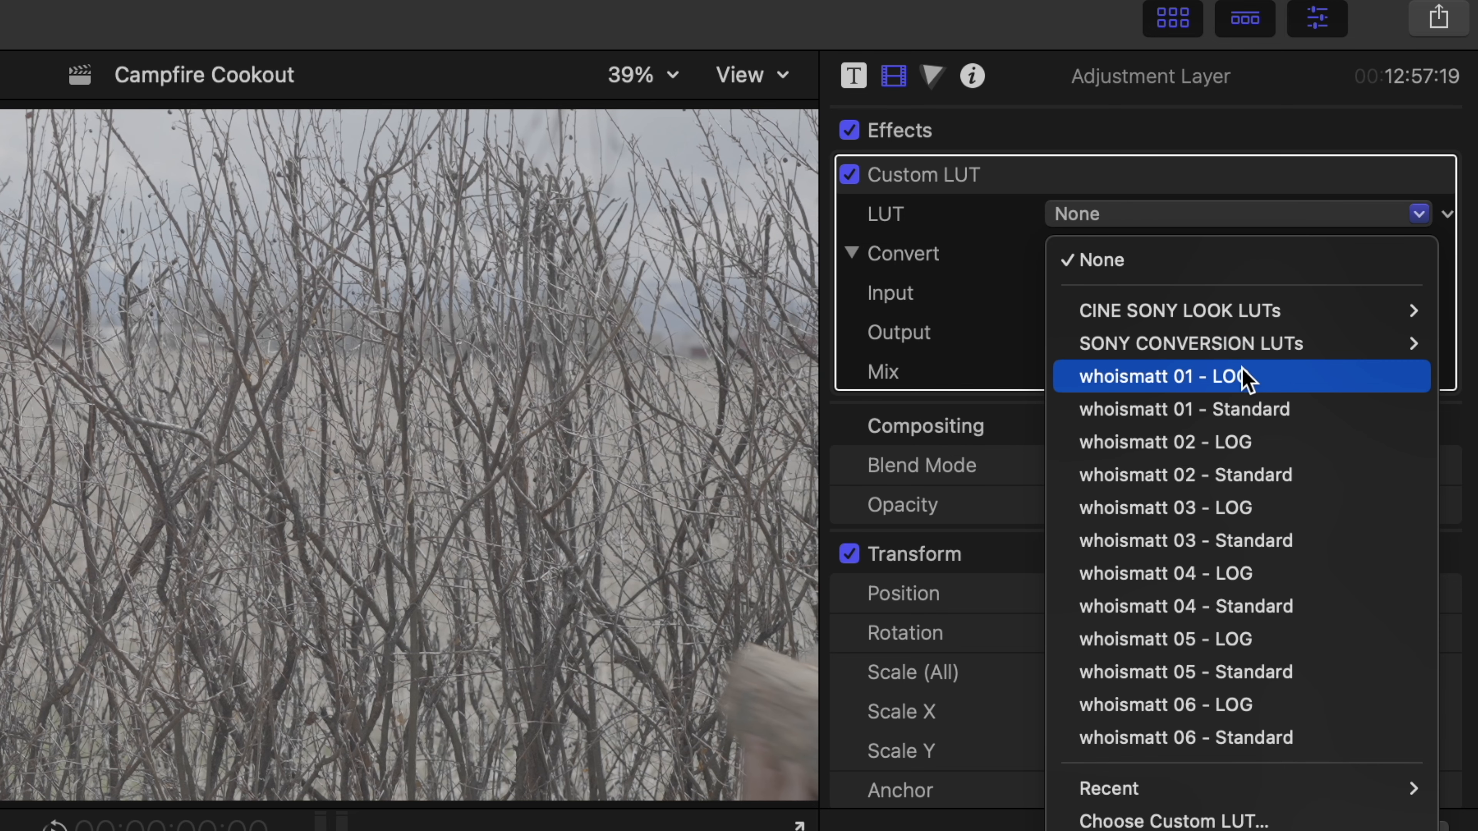
click(1245, 377)
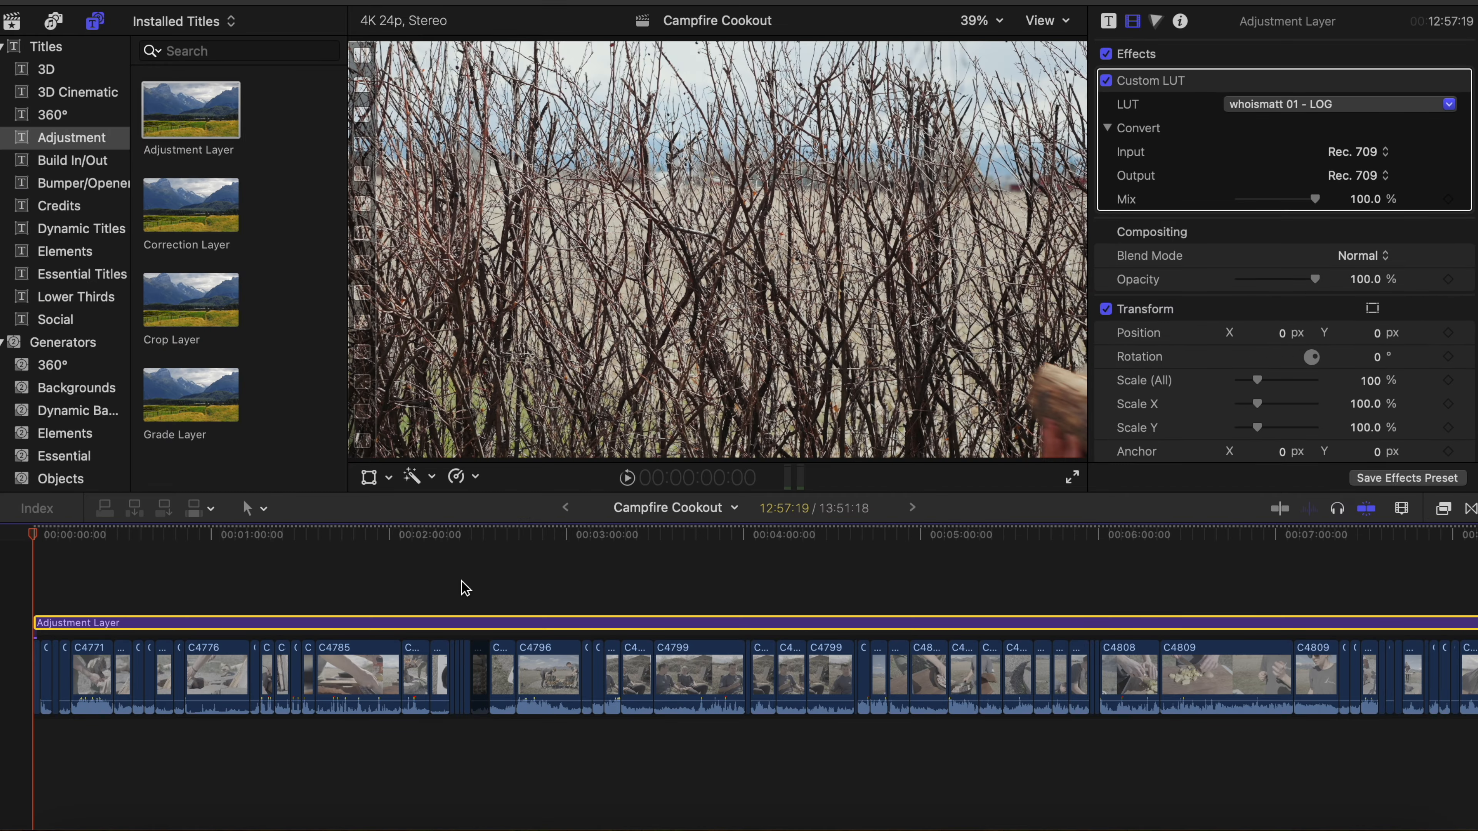
Compare the firewood shot at 41:08 with the Custom LUT off and on, and check the grade on clip C4796
drag(35, 536, 154, 553)
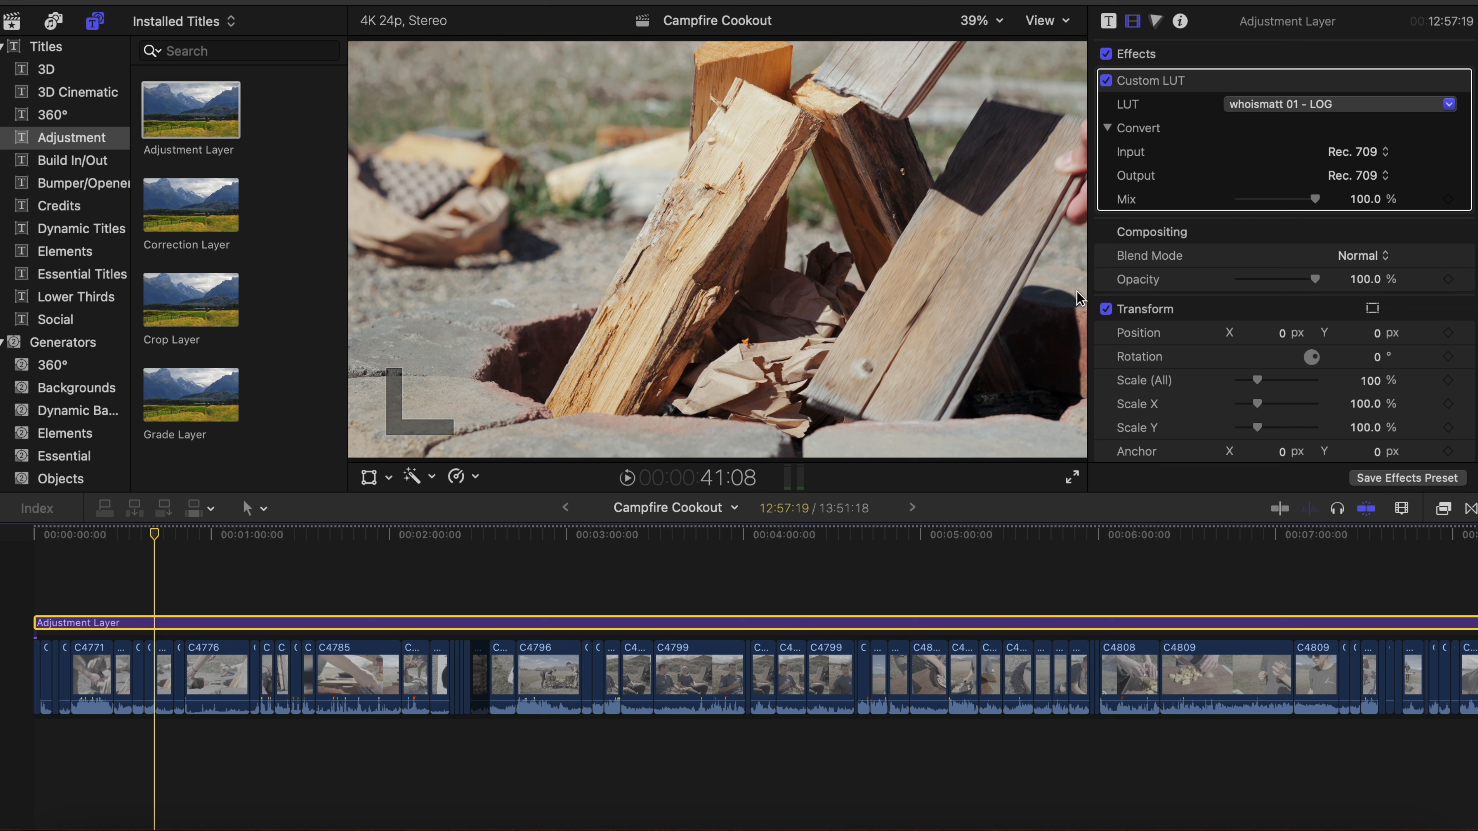
click(1107, 81)
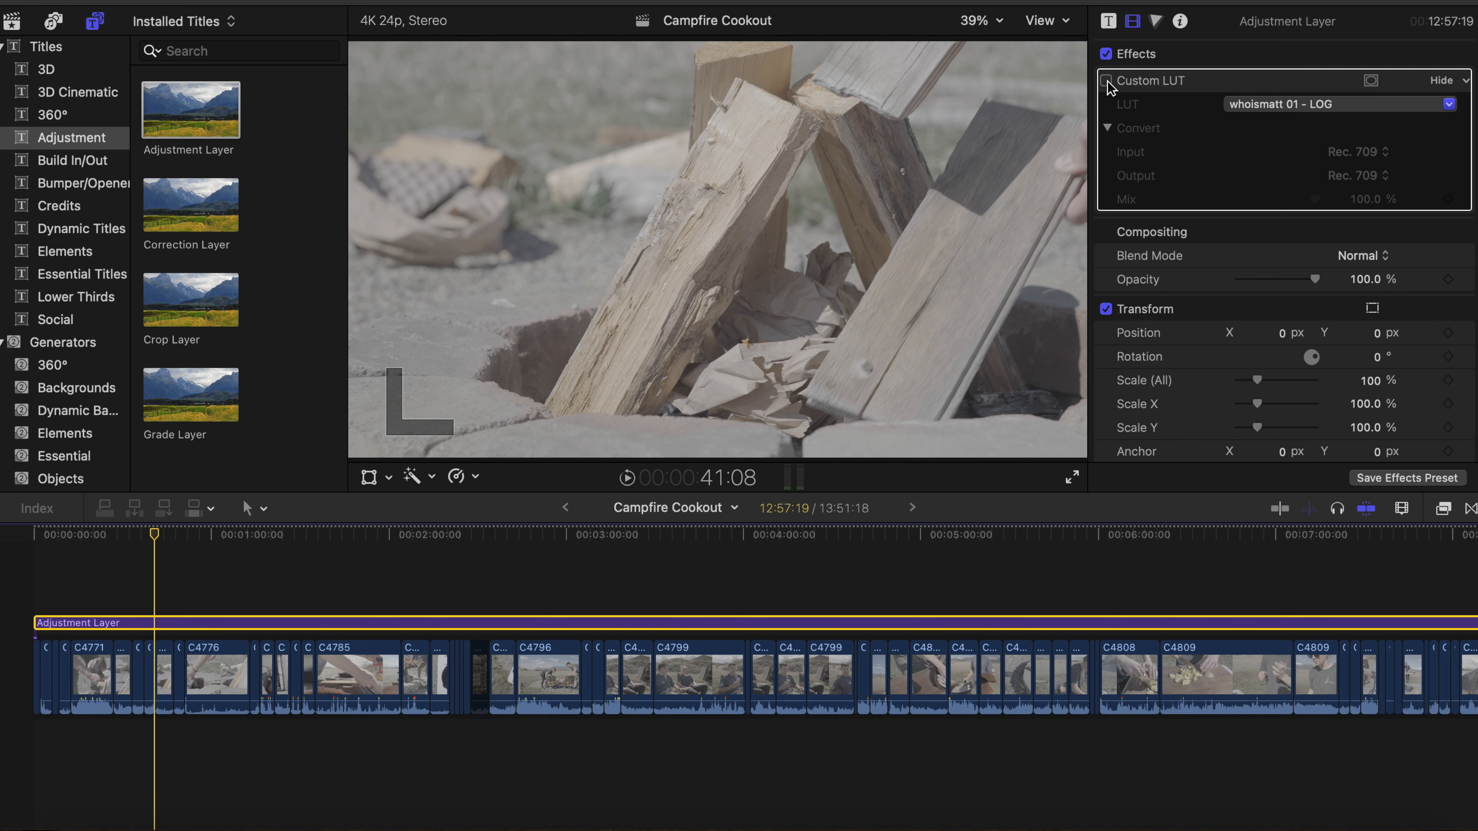
click(1107, 81)
click(515, 588)
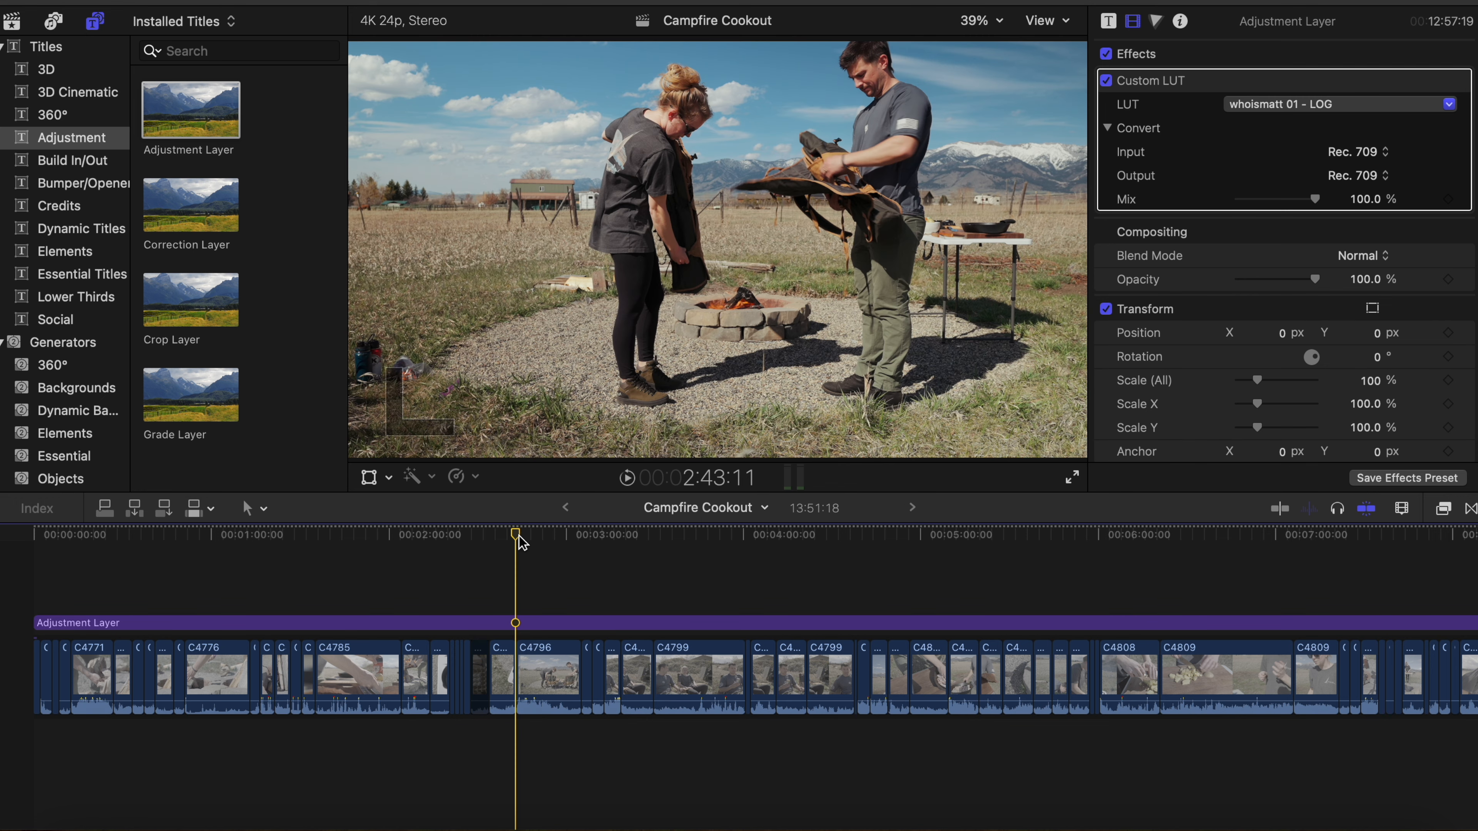
Split the adjustment layer at the start and the end of clip C4785
drag(520, 540, 273, 558)
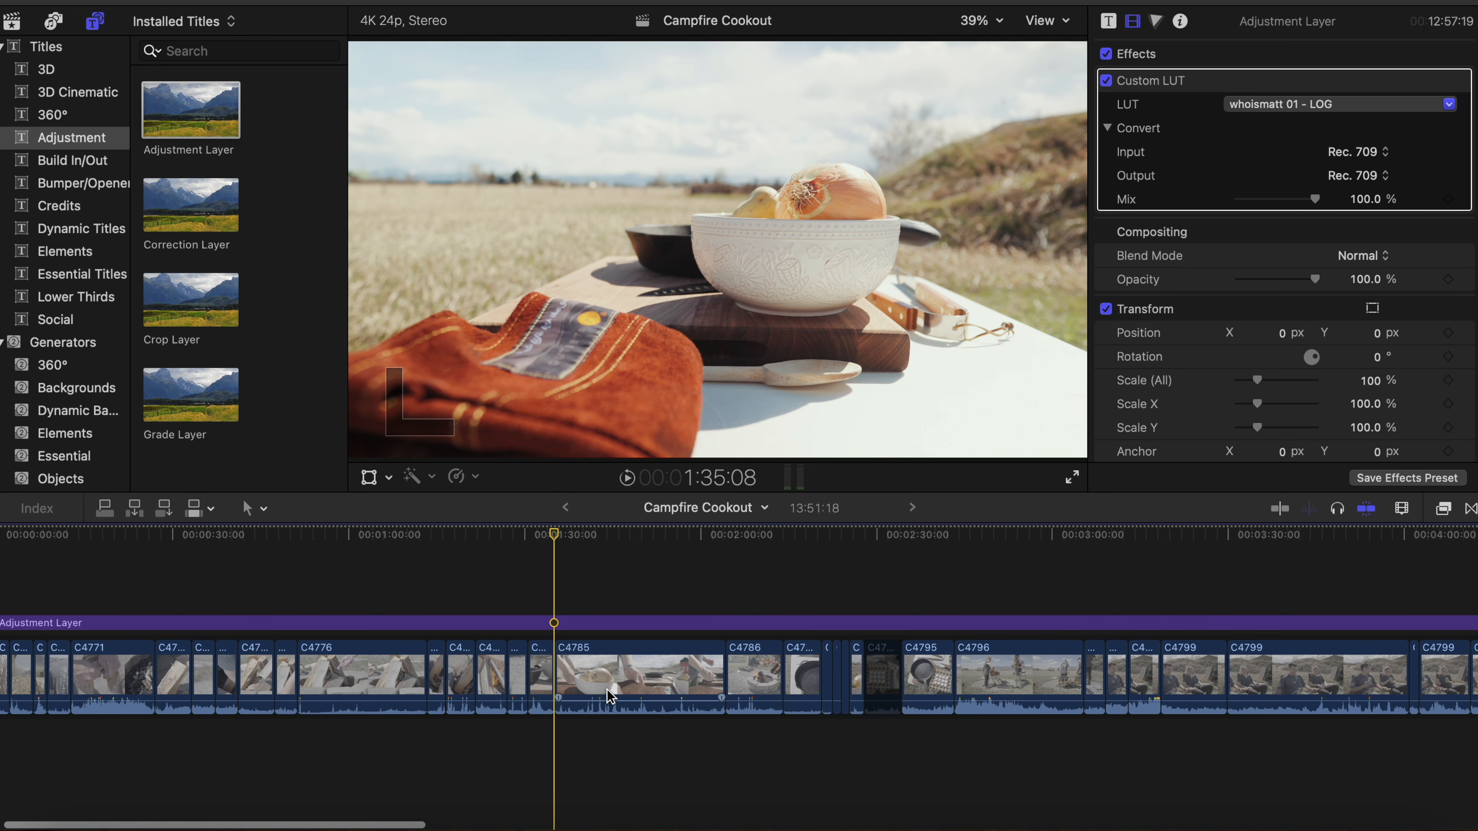
click(569, 623)
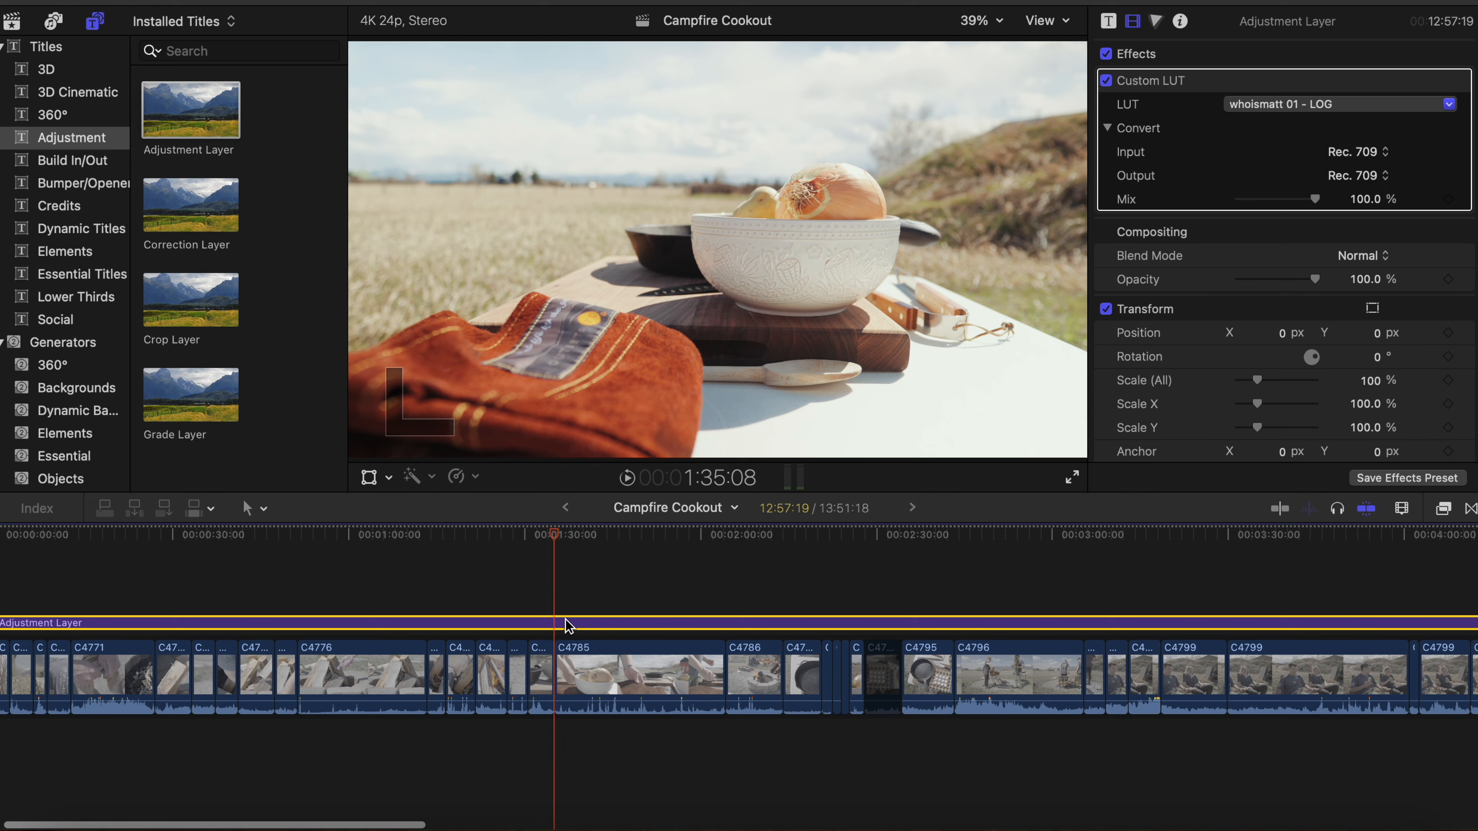
key(super+b)
click(724, 605)
click(744, 624)
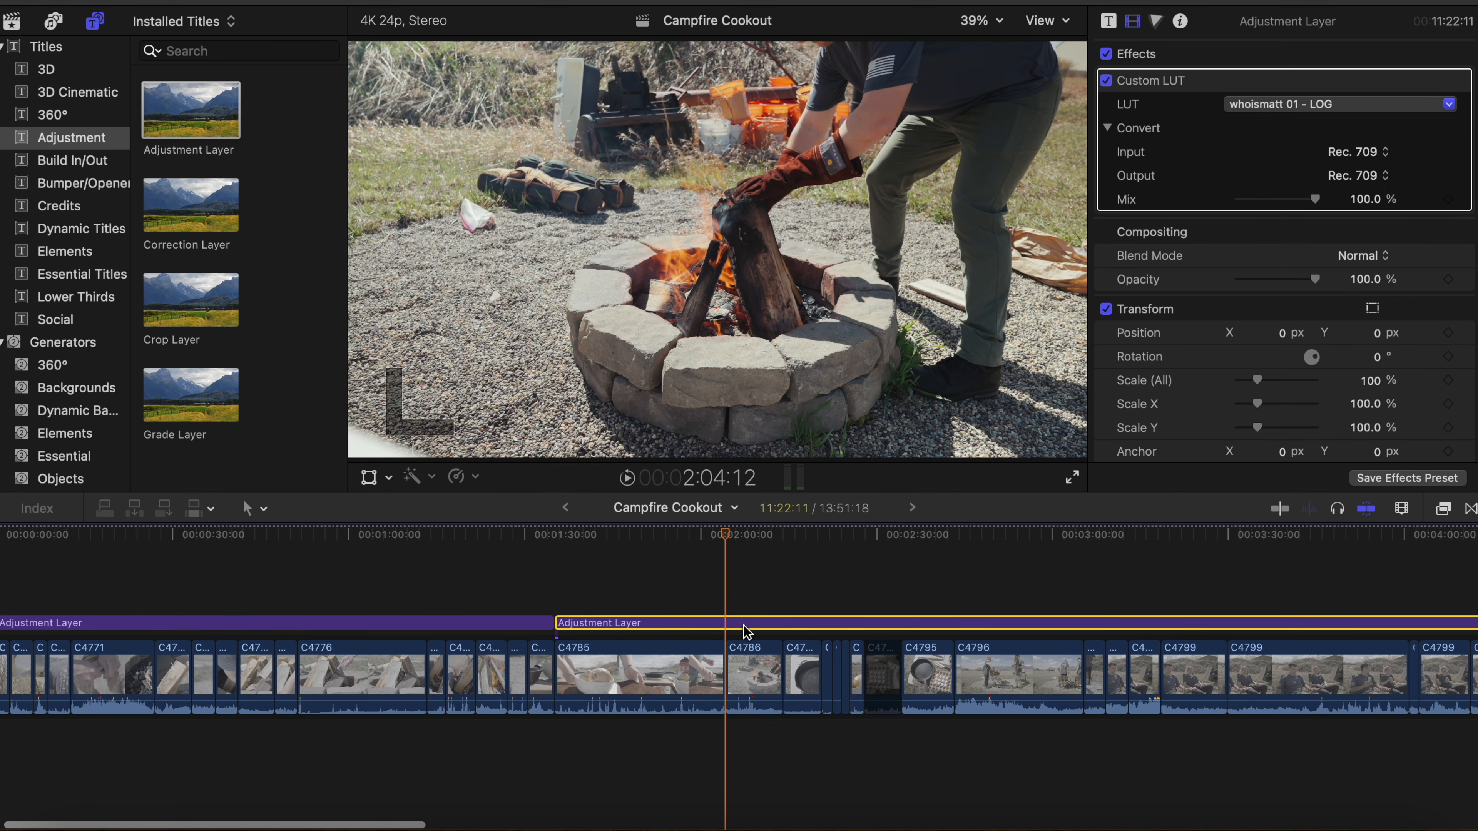
key(super+b)
On the adjustment layer segment above clip C4785, try the whoismatt 02 - LOG LUT and another LUT for comparison
click(631, 598)
click(657, 624)
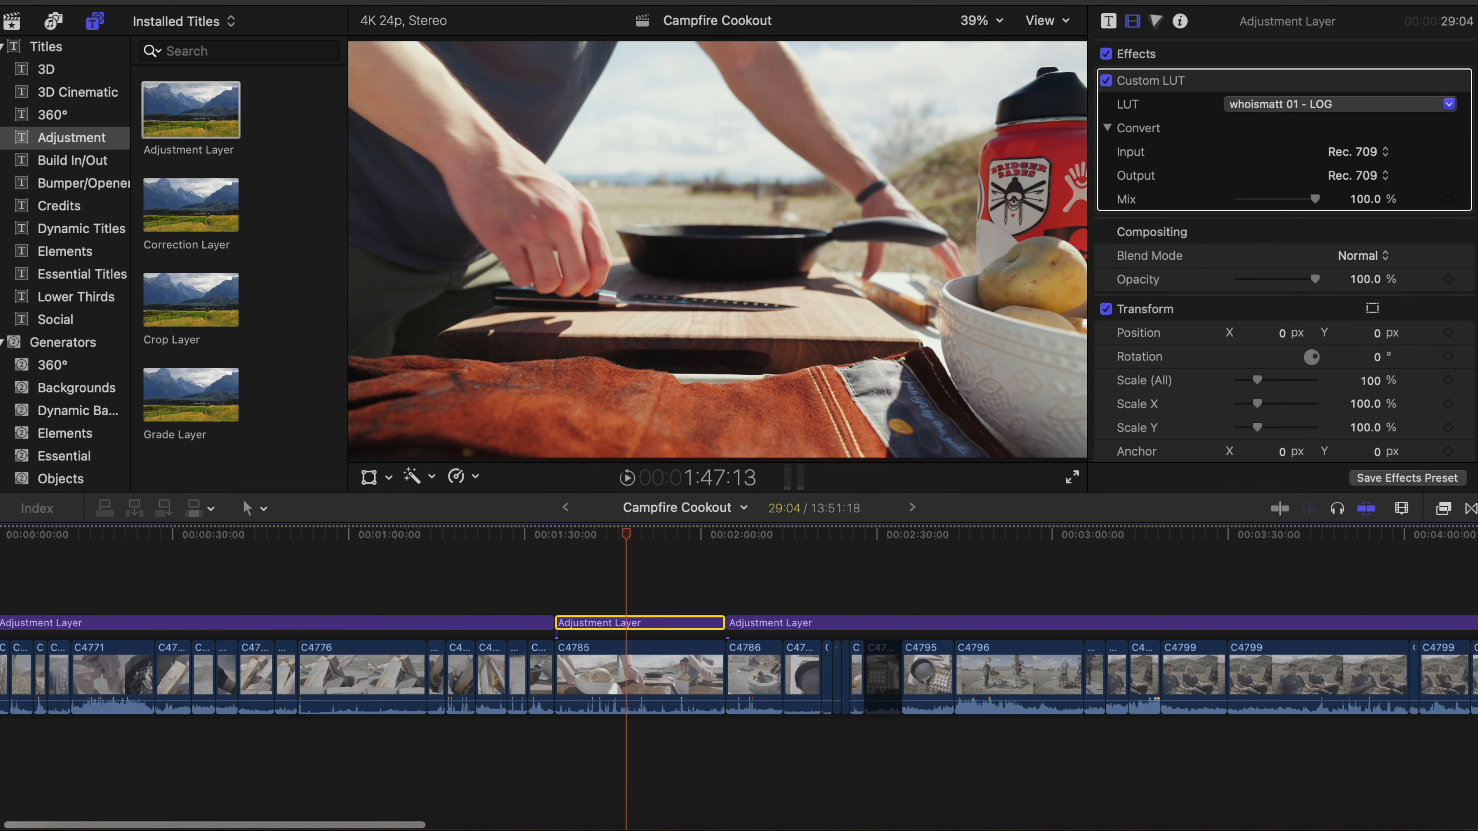
click(1351, 111)
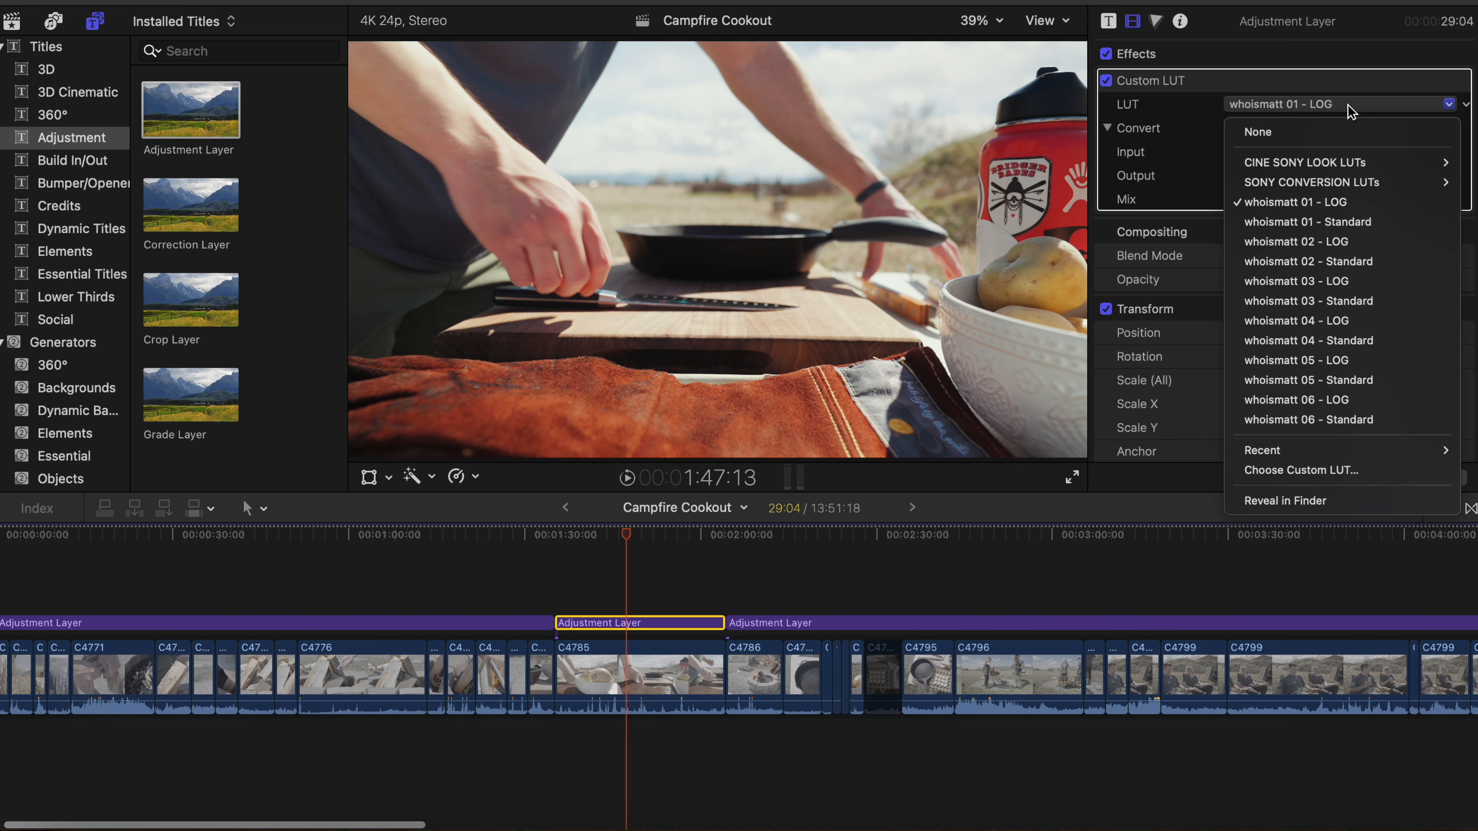
click(1389, 241)
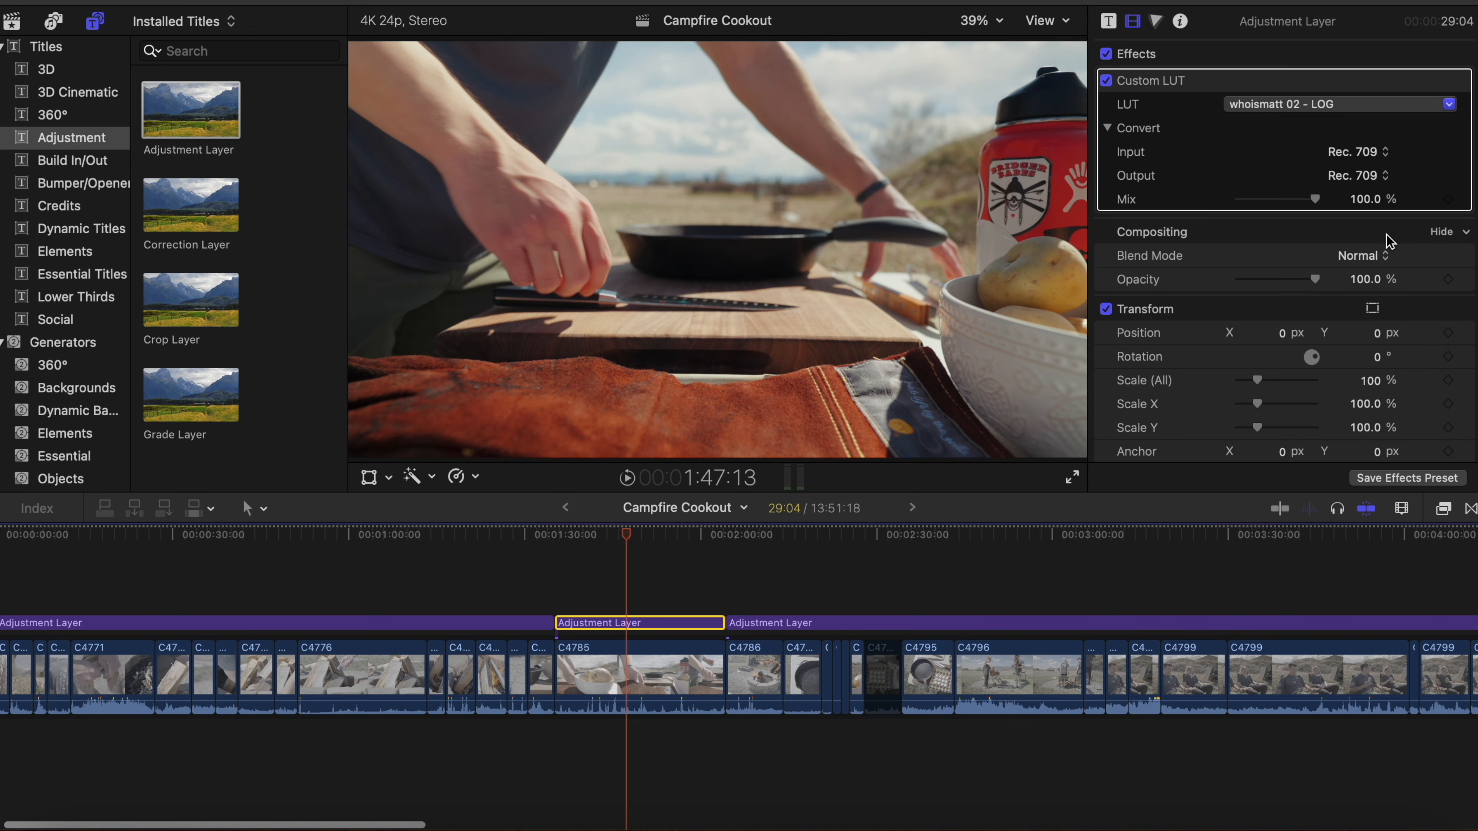
click(1327, 115)
click(1373, 293)
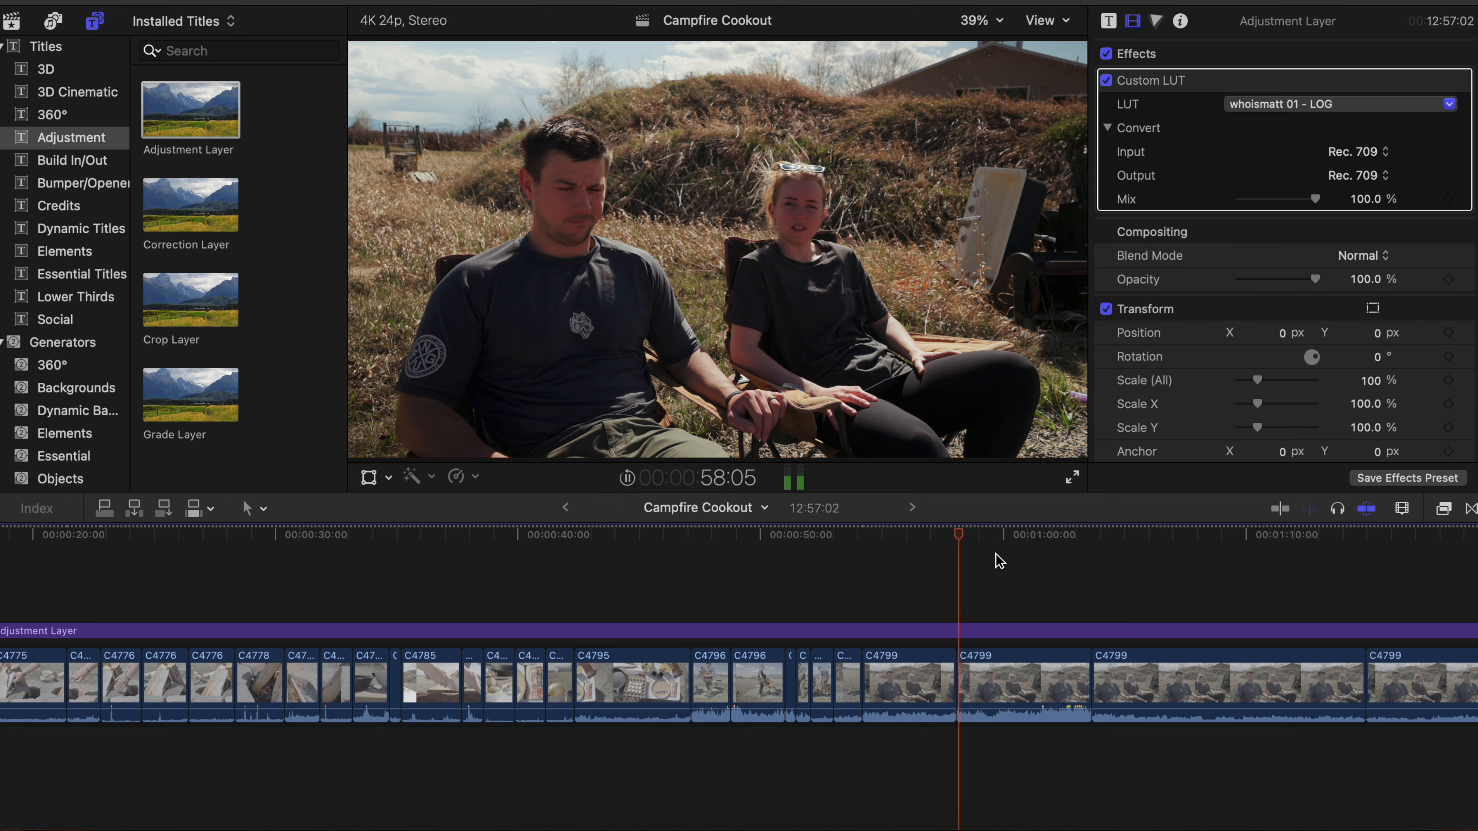
Apply an audio crossfade to the two adjacent C4799 clips around the 58-second cut and play through it
click(937, 577)
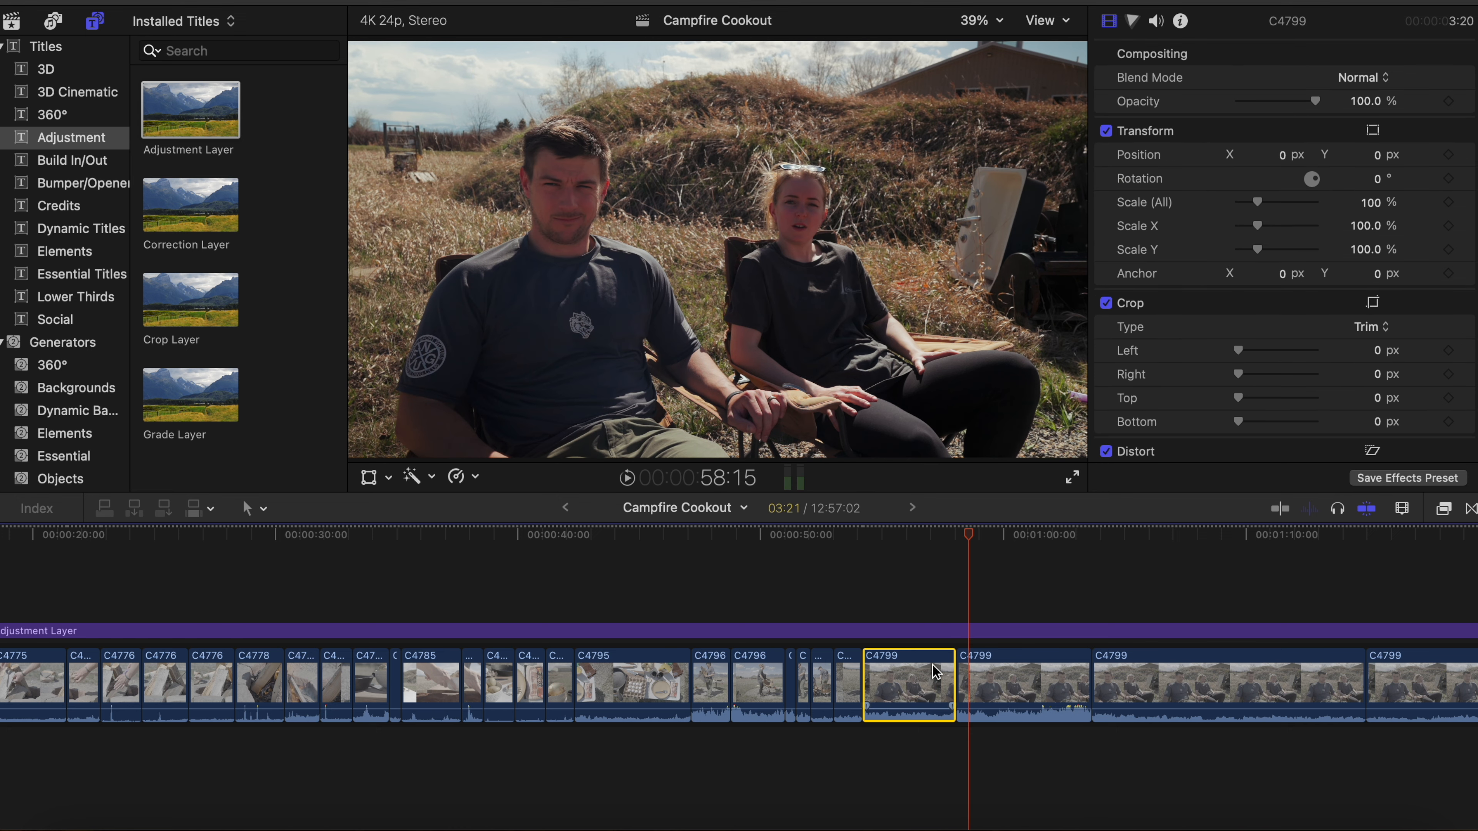
key(alt+t)
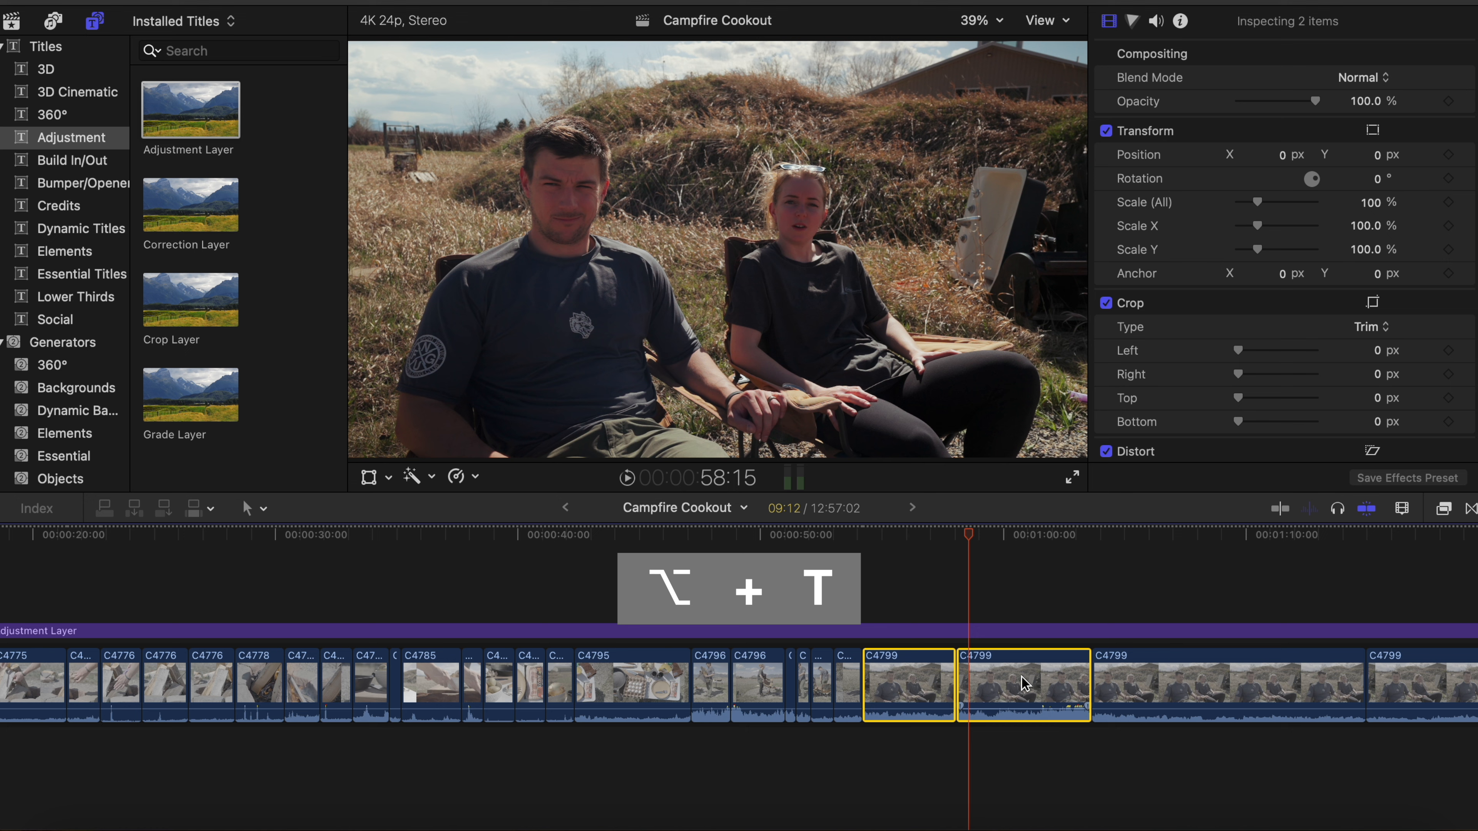
click(933, 600)
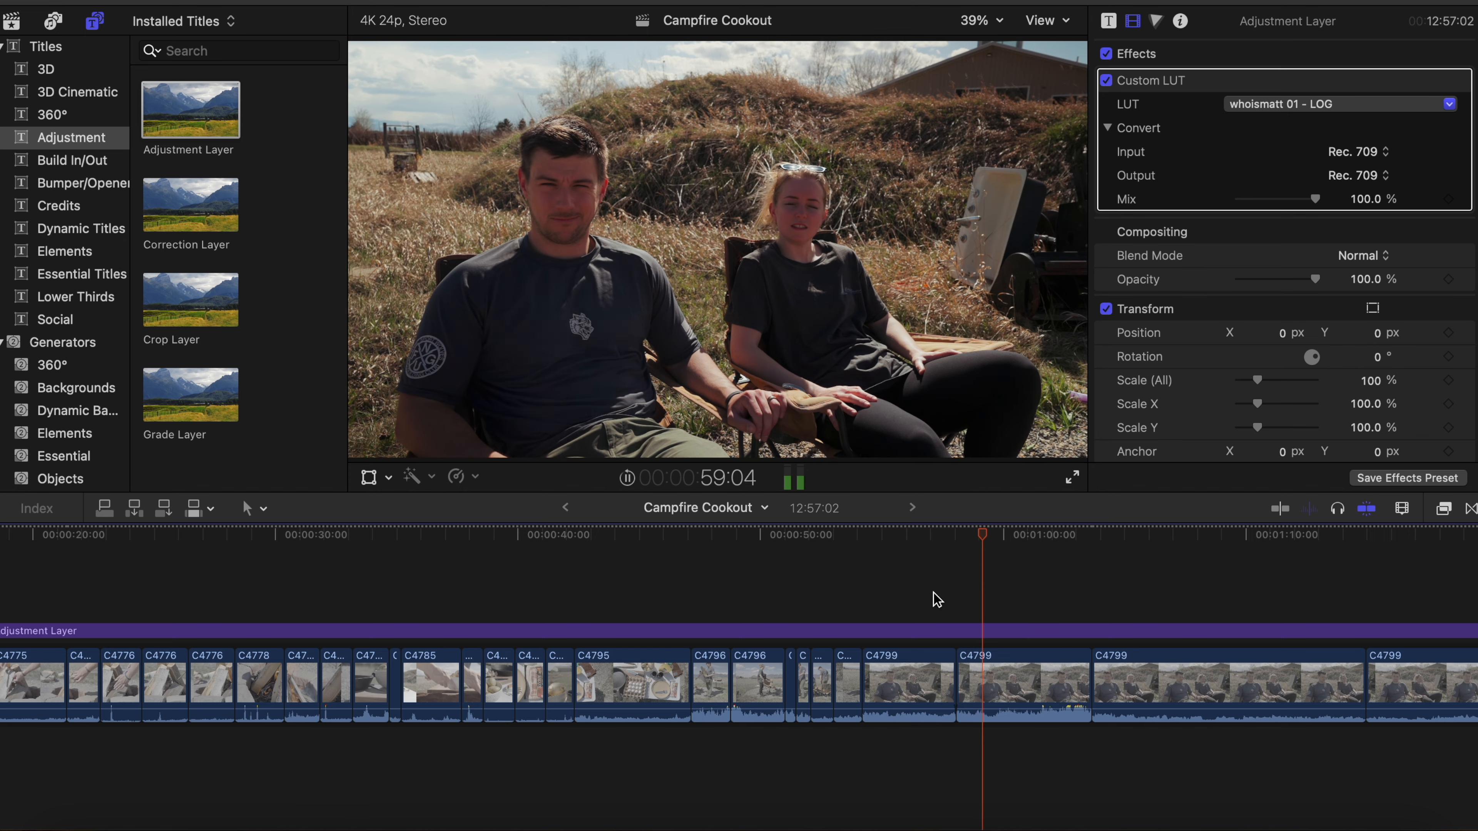
key(space)
Examine the audio crossfade up close at the cut between the two C4799 clips near 58 seconds
key(super+equal)
key(super+equal)
key(super+equal)
key(super+equal)
key(super+equal)
key(super+equal)
scroll(933, 600, left, 4)
click(825, 588)
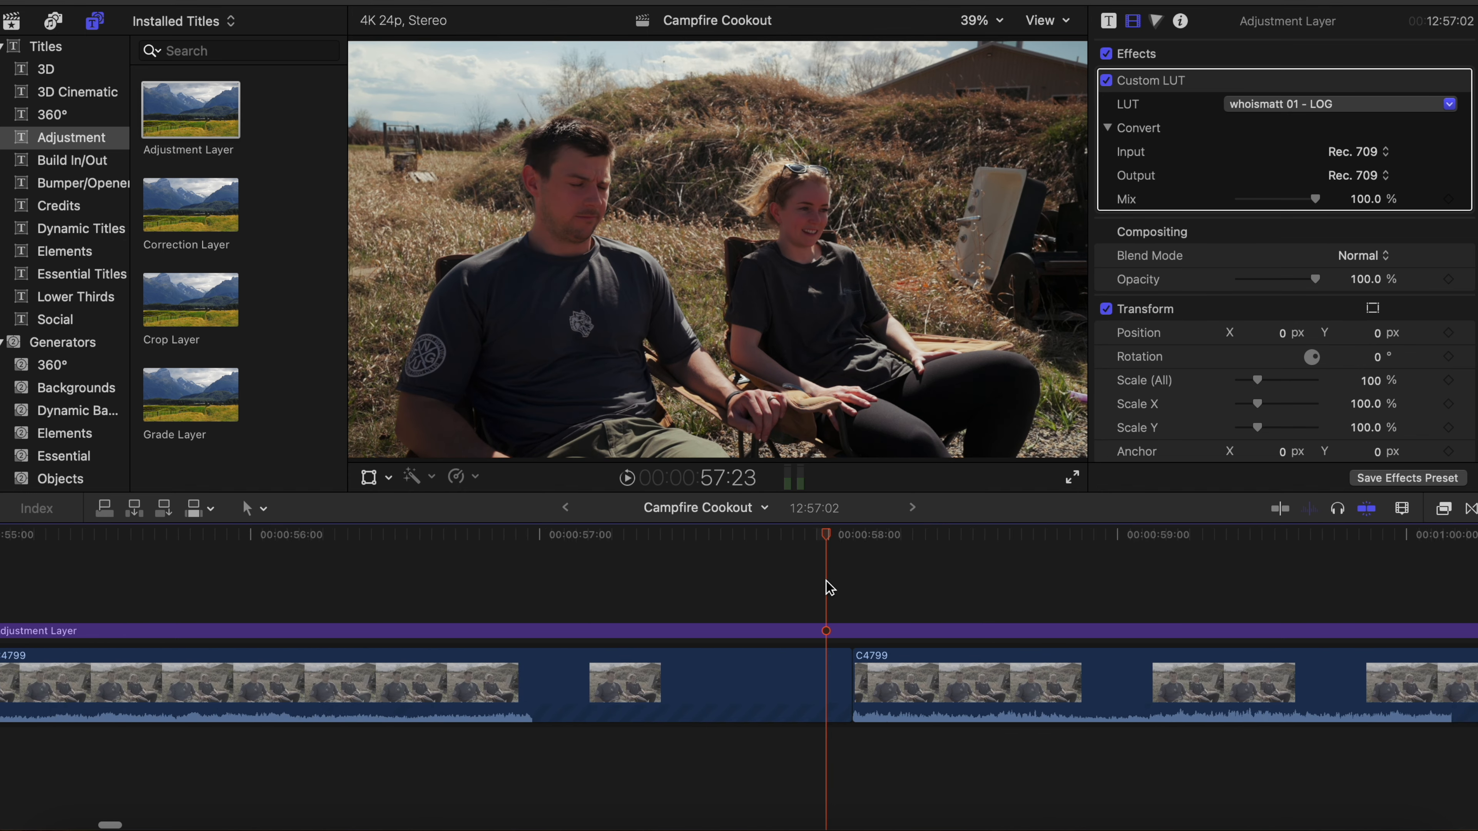
key(super+equal)
key(super+equal)
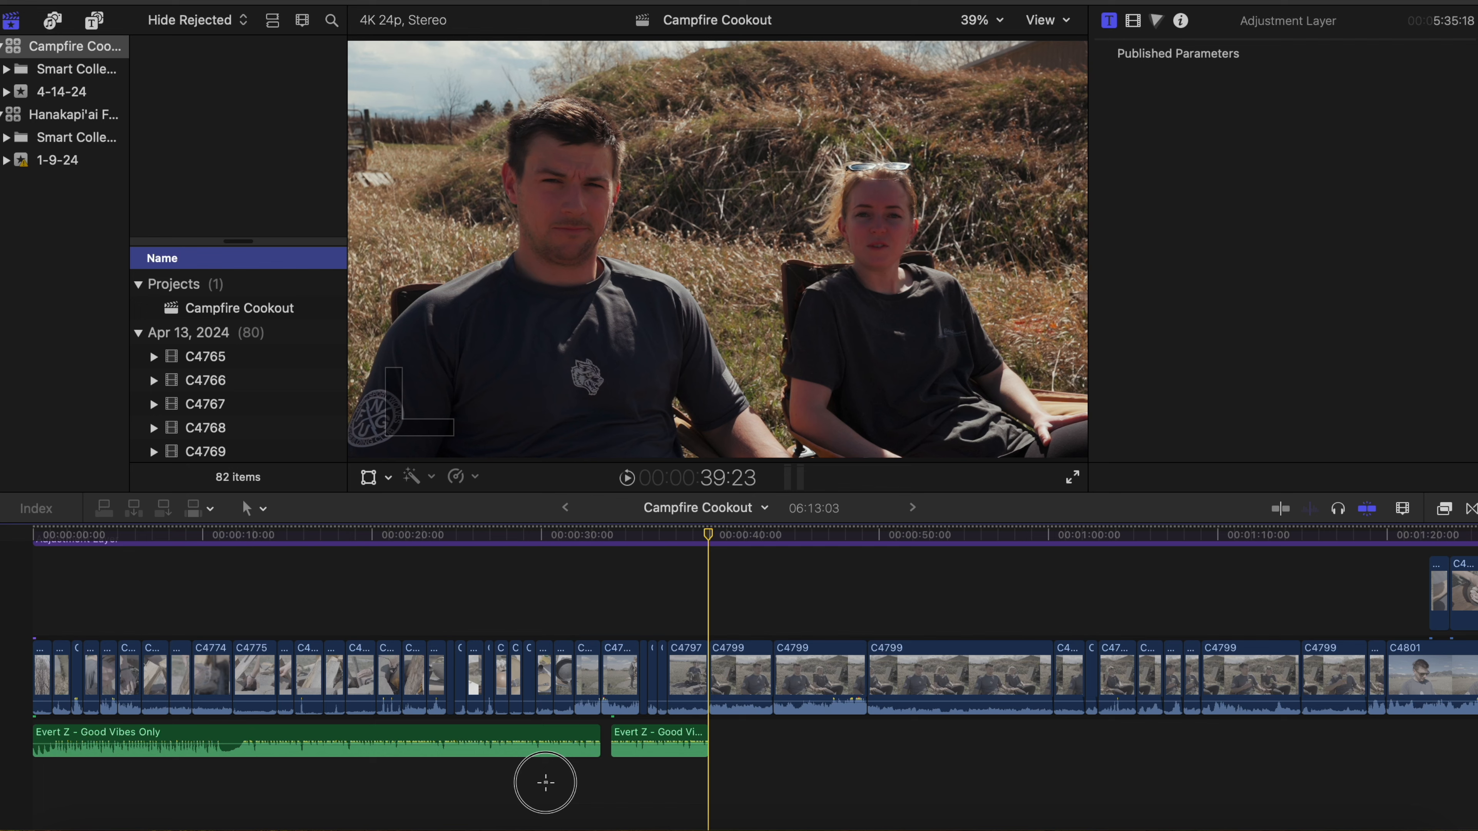
Set the volume of both Evert Z - Good Vibes Only music clips to -8 dB
drag(545, 782, 651, 732)
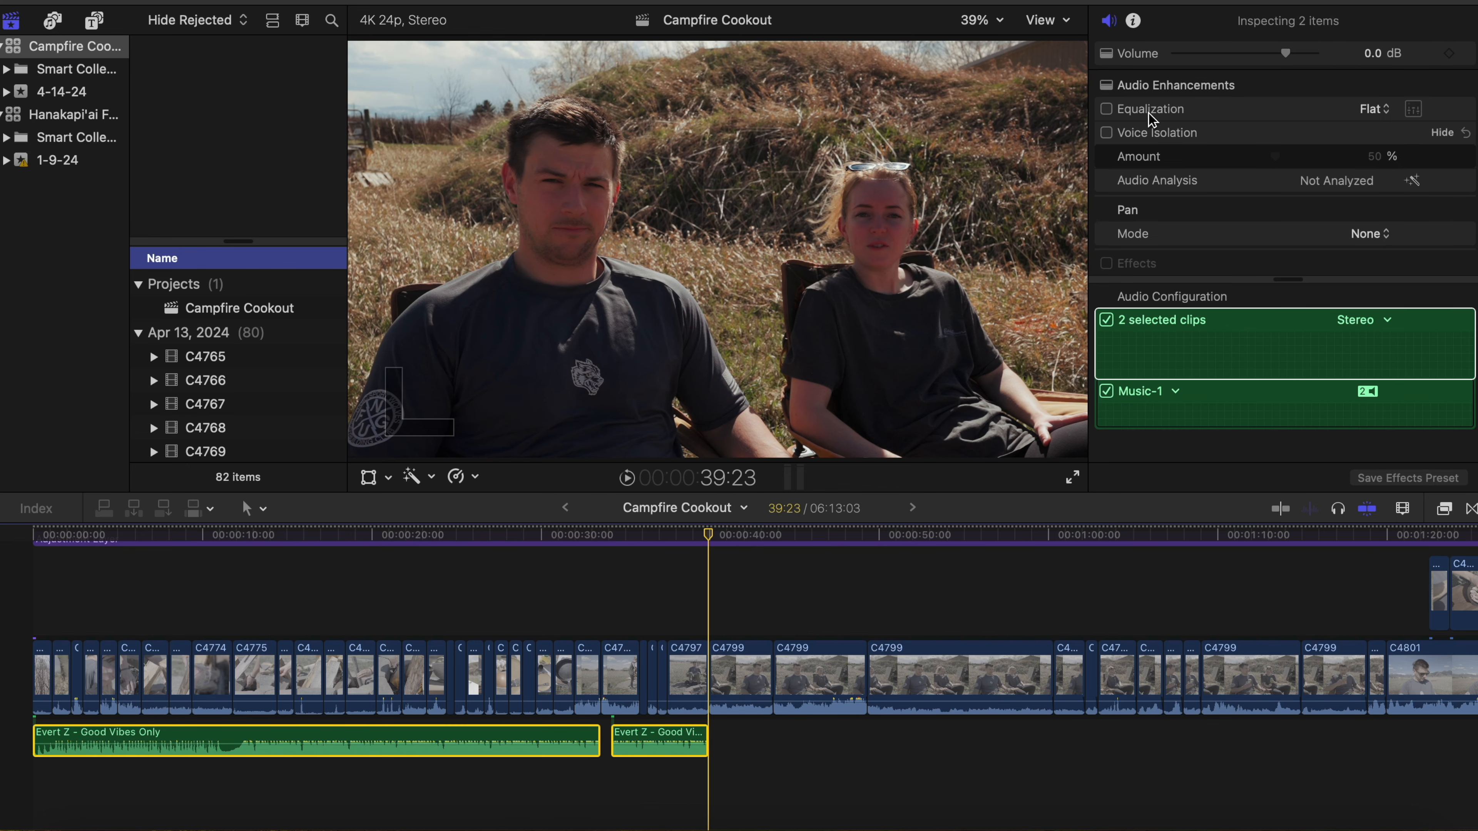
click(1381, 54)
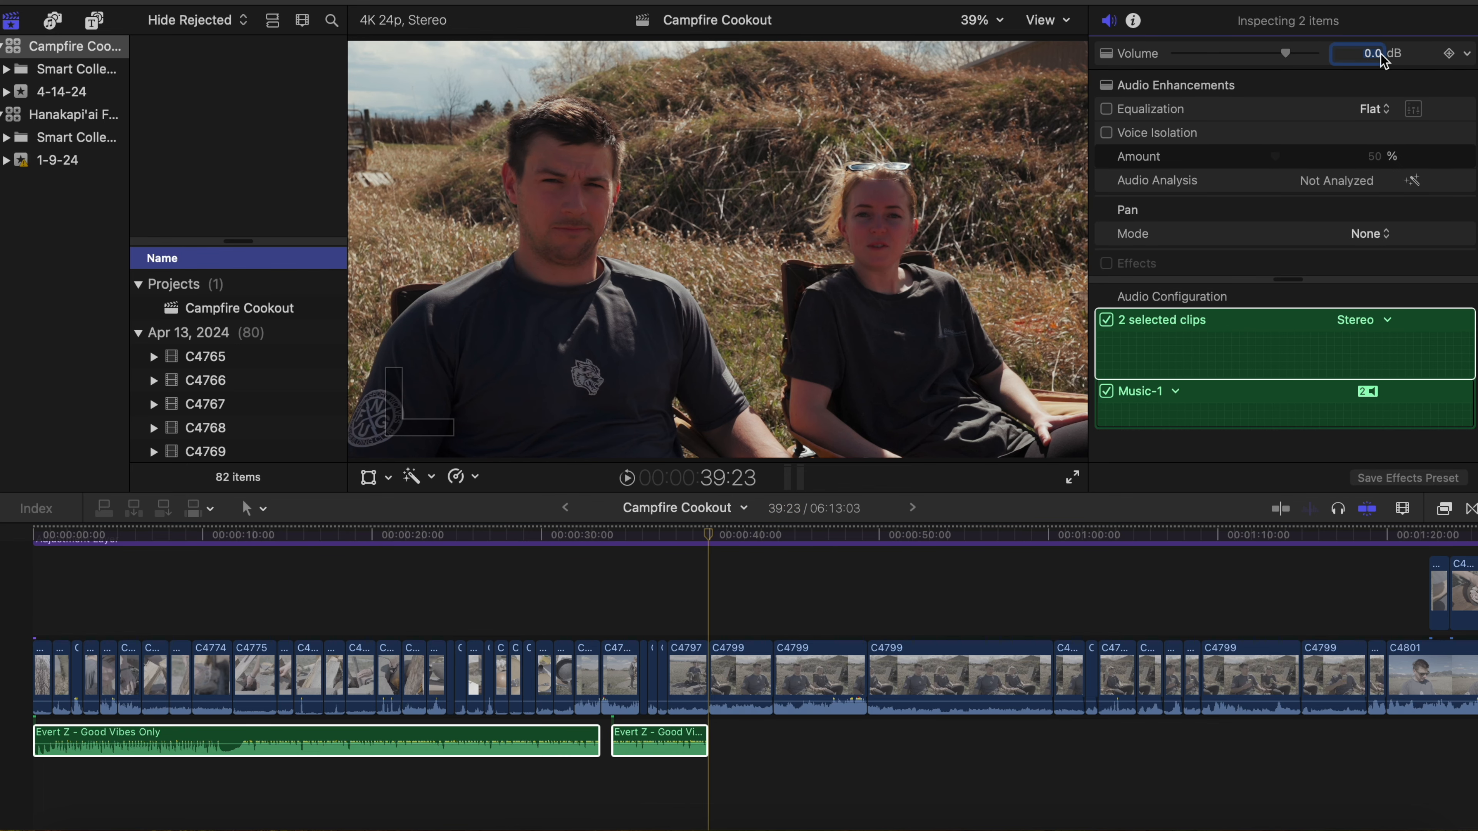
text(-8)
key(Return)
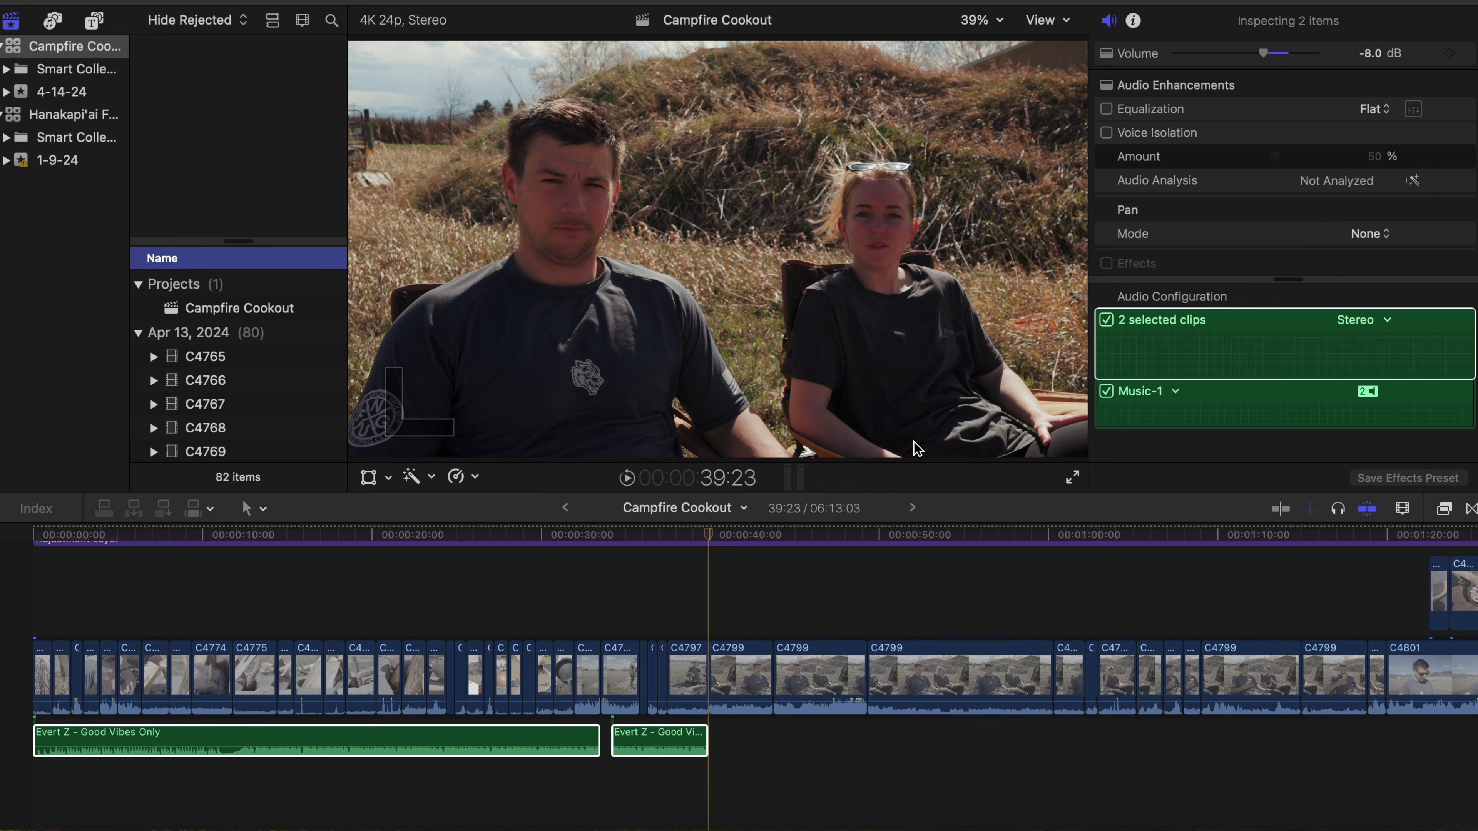
Select the range at the end of the second Good Vibes Only clip beneath clip C4797 and lower its volume
scroll(617, 627, up, 1)
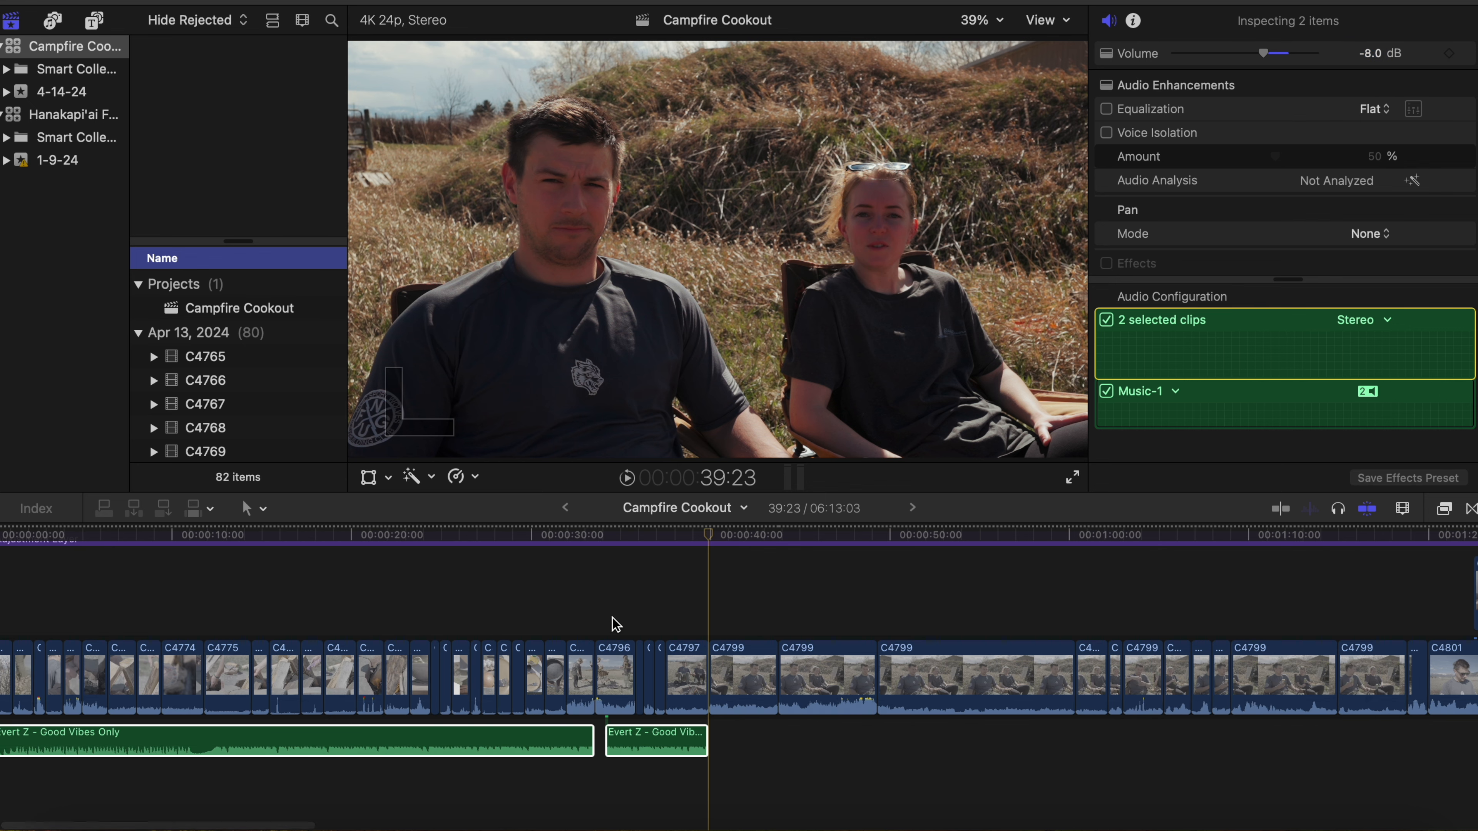
click(607, 616)
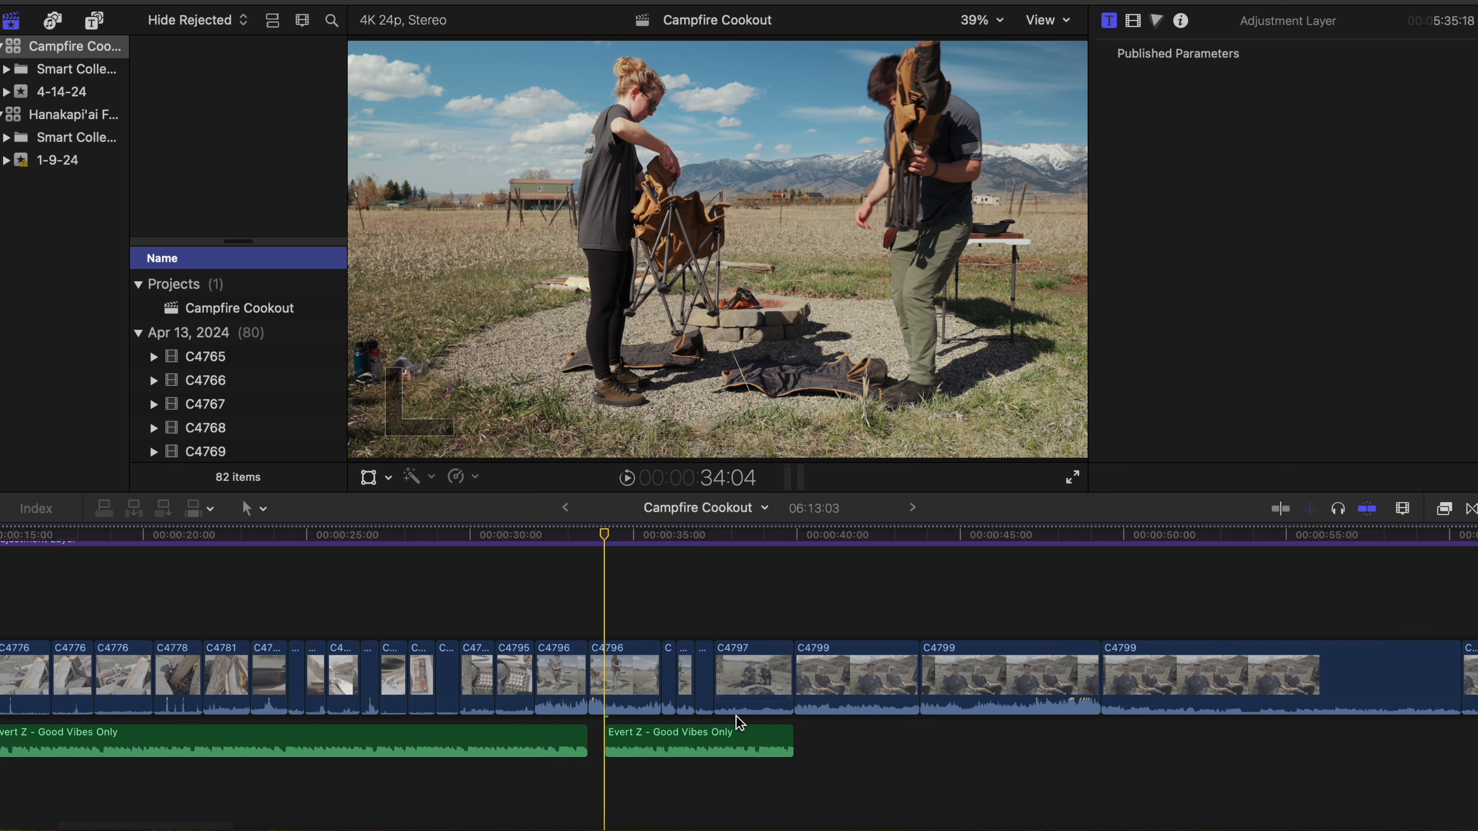
key(r)
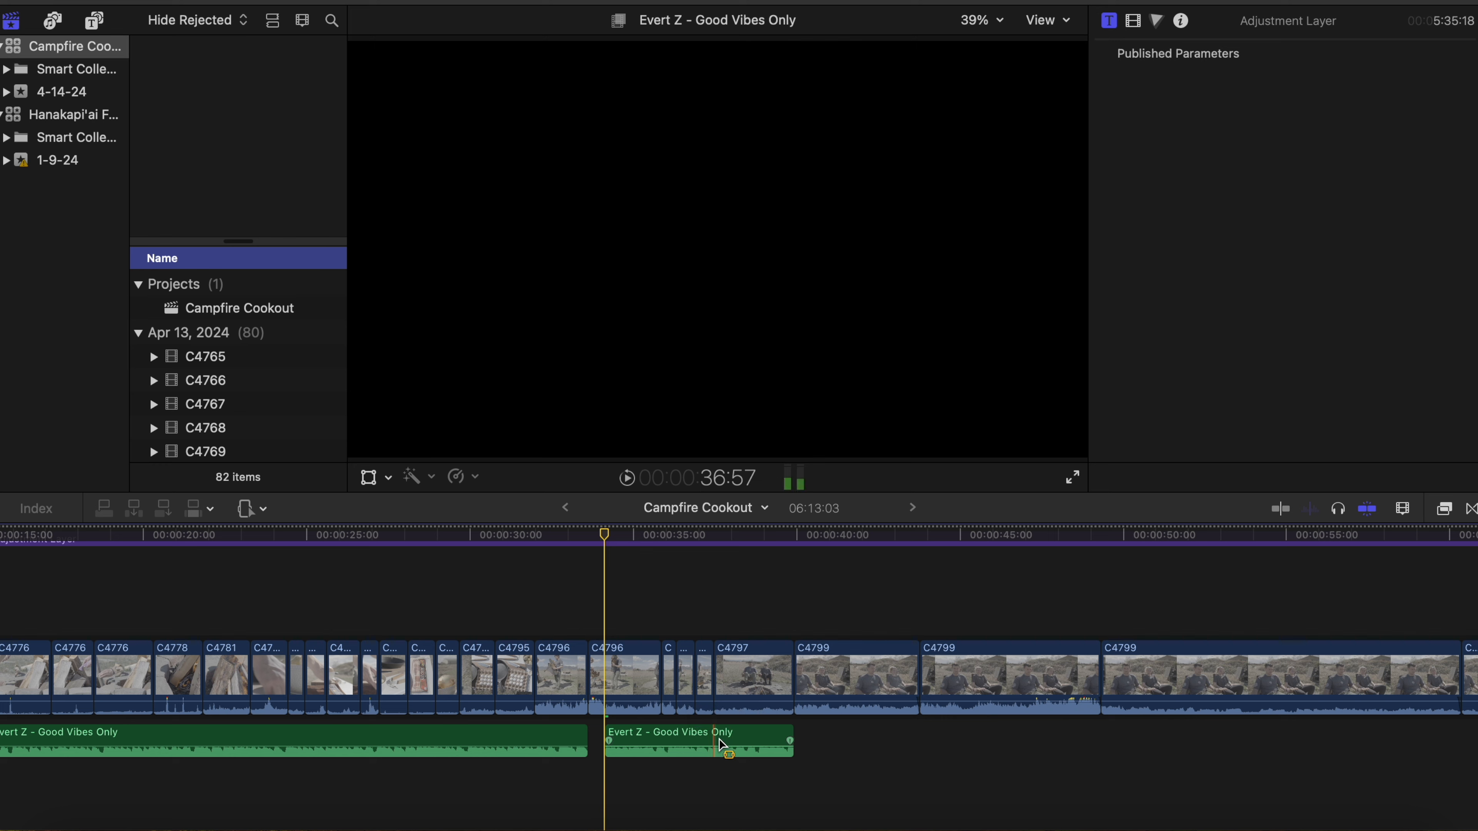
drag(720, 741, 754, 750)
Make the music fade down more gradually by moving its lower volume keyframe to 38:23, and play back the fade
key(super+equal)
drag(464, 750, 655, 751)
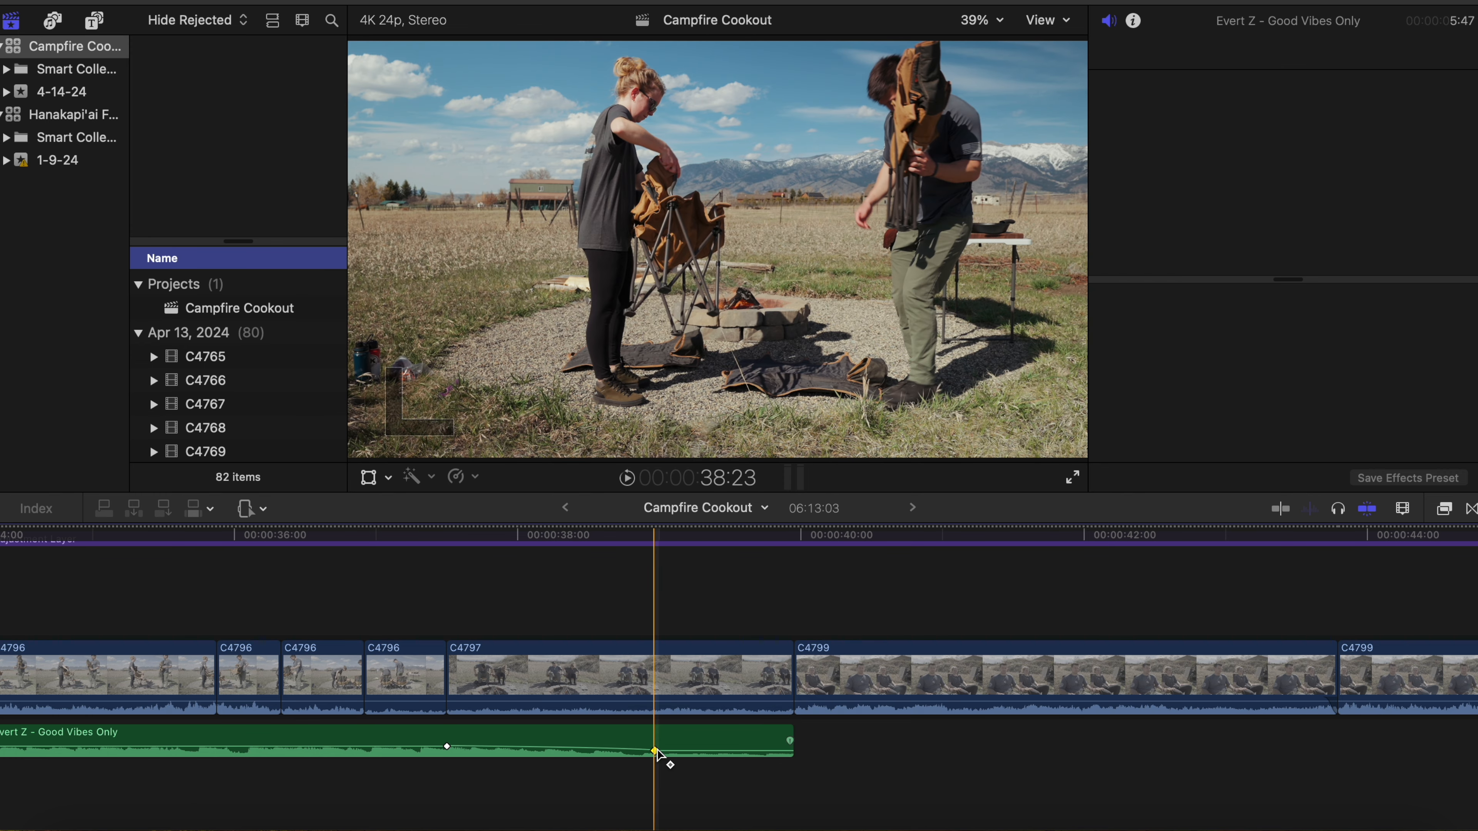
key(a)
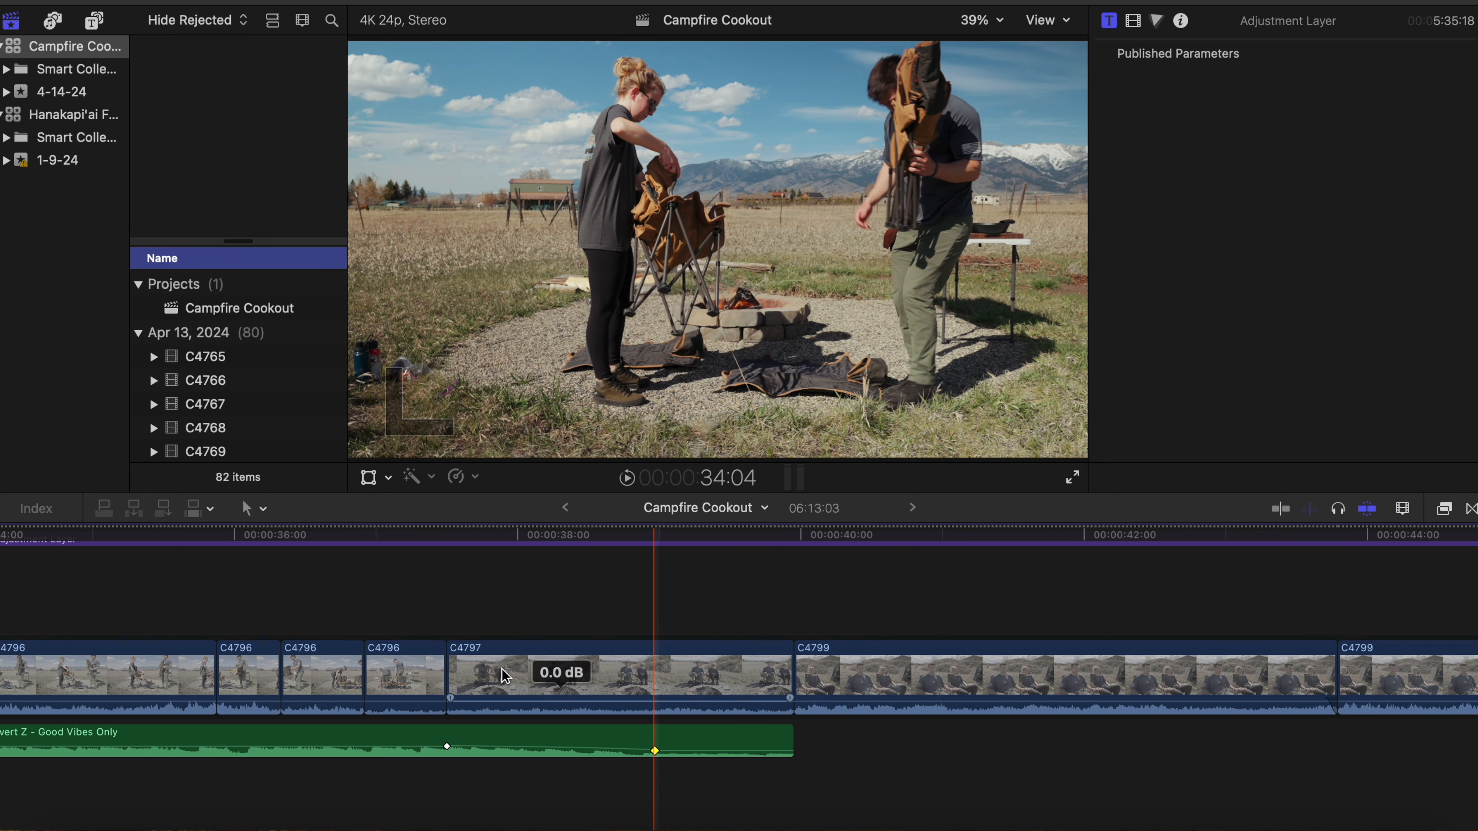
click(419, 606)
key(space)
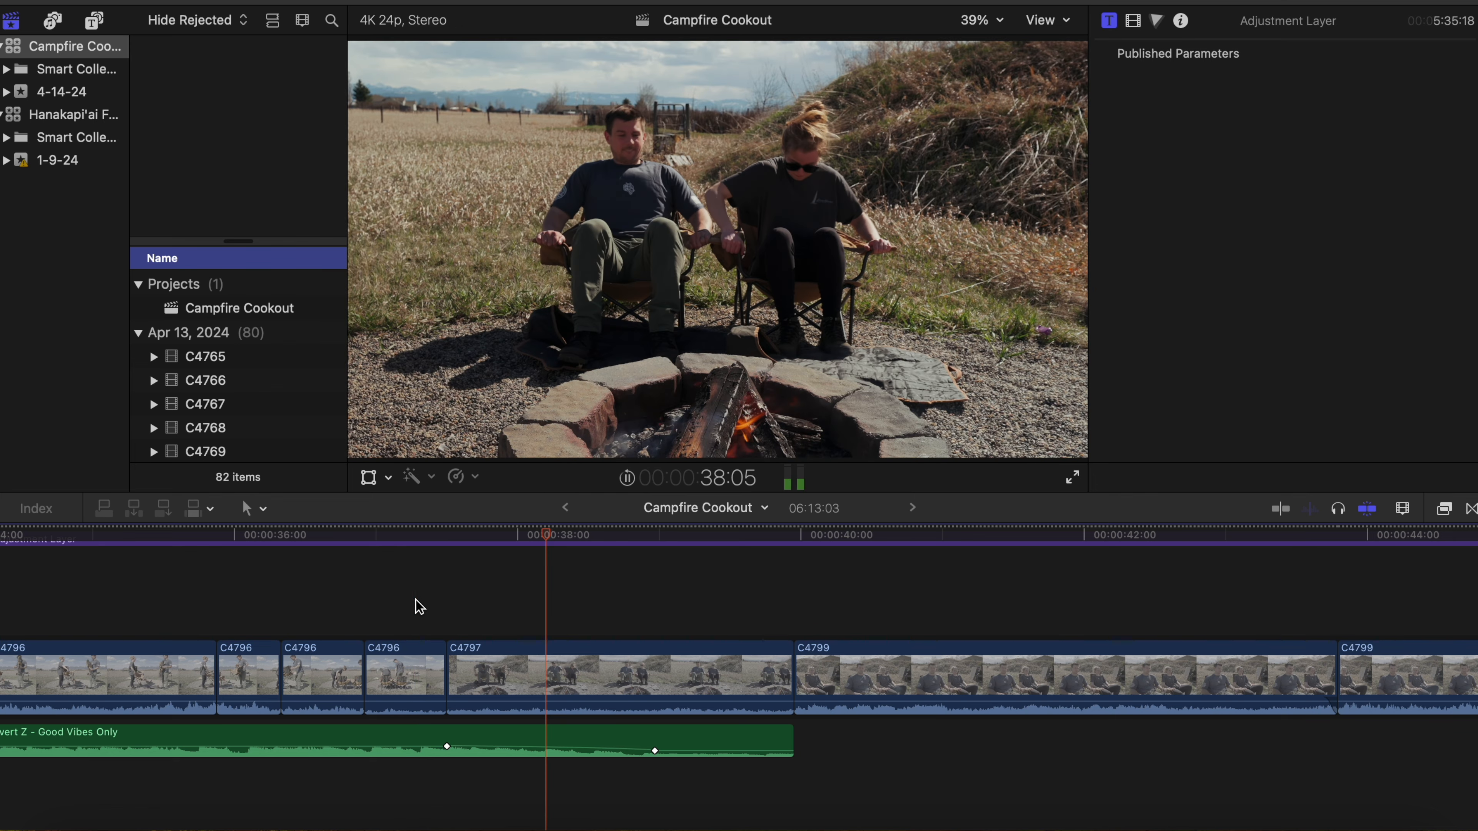